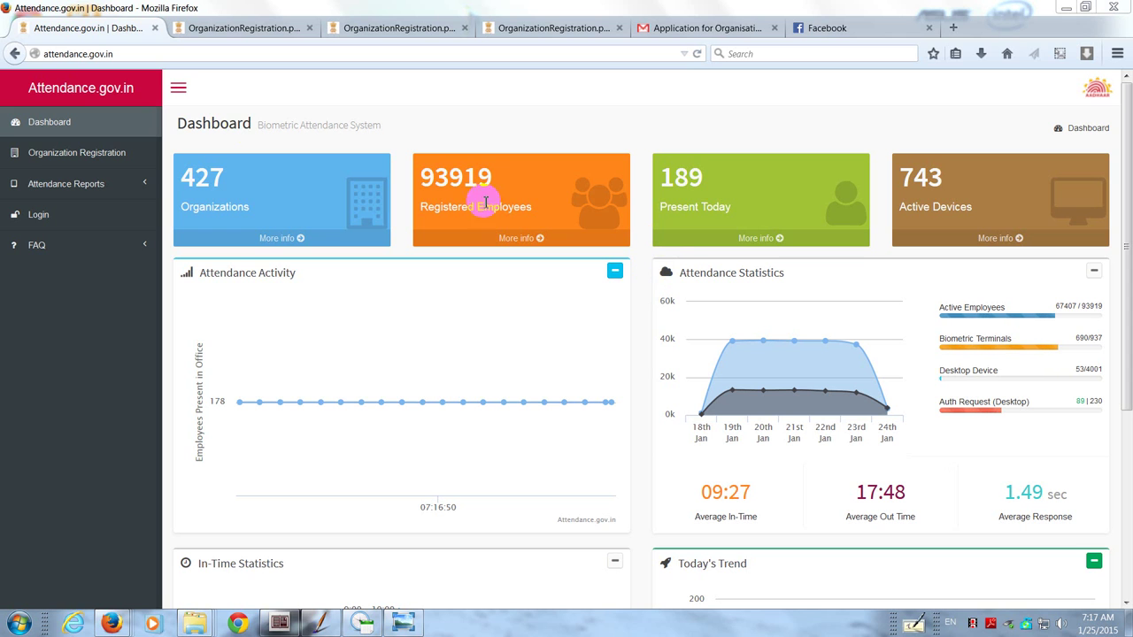
Step: Highlight the attendance.gov.in address, then go via the Dashboard to Organization Registration
{"action": "left_click", "coordinate": [160, 54]}
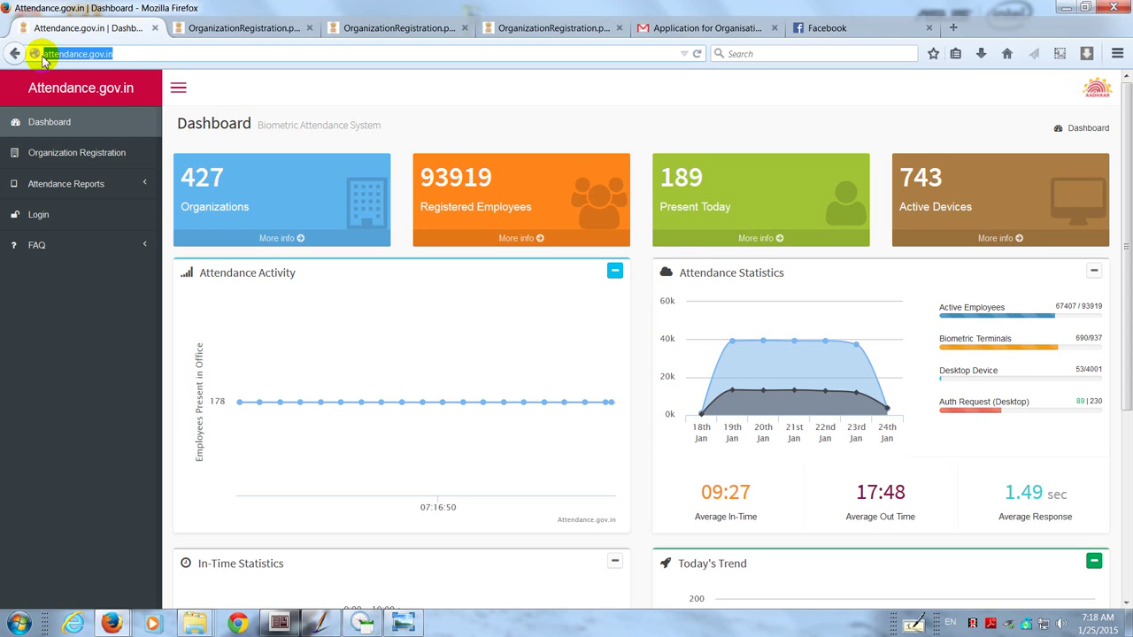
{"action": "left_click", "coordinate": [44, 55]}
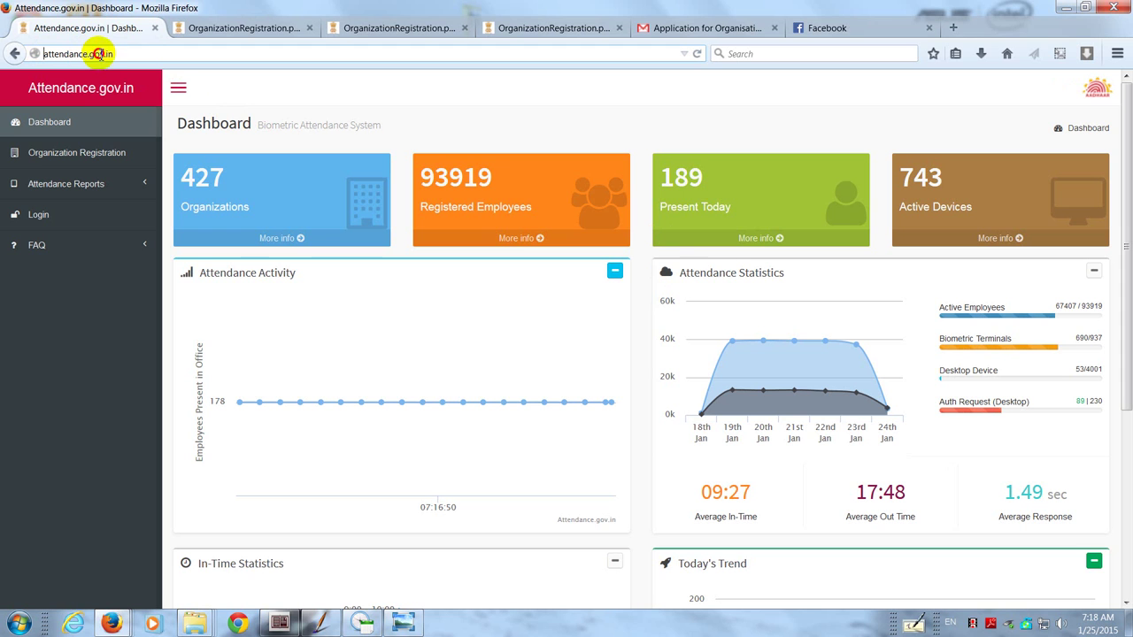
{"action": "double_click", "coordinate": [127, 55]}
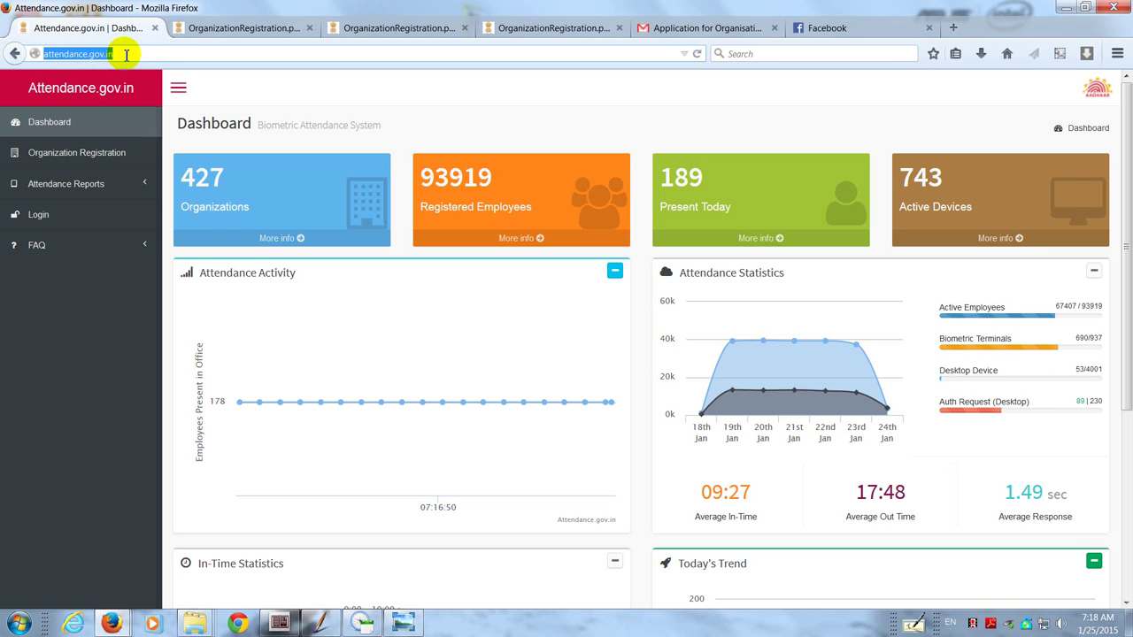
{"action": "left_click", "coordinate": [129, 55]}
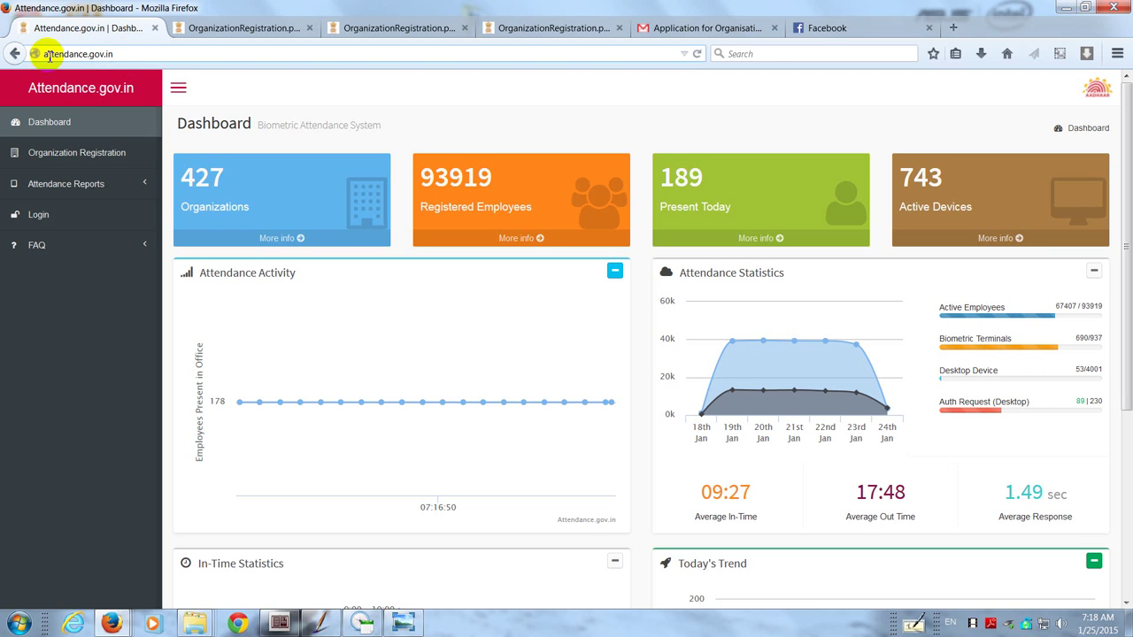
{"action": "left_click_drag", "start_coordinate": [46, 51], "coordinate": [115, 53]}
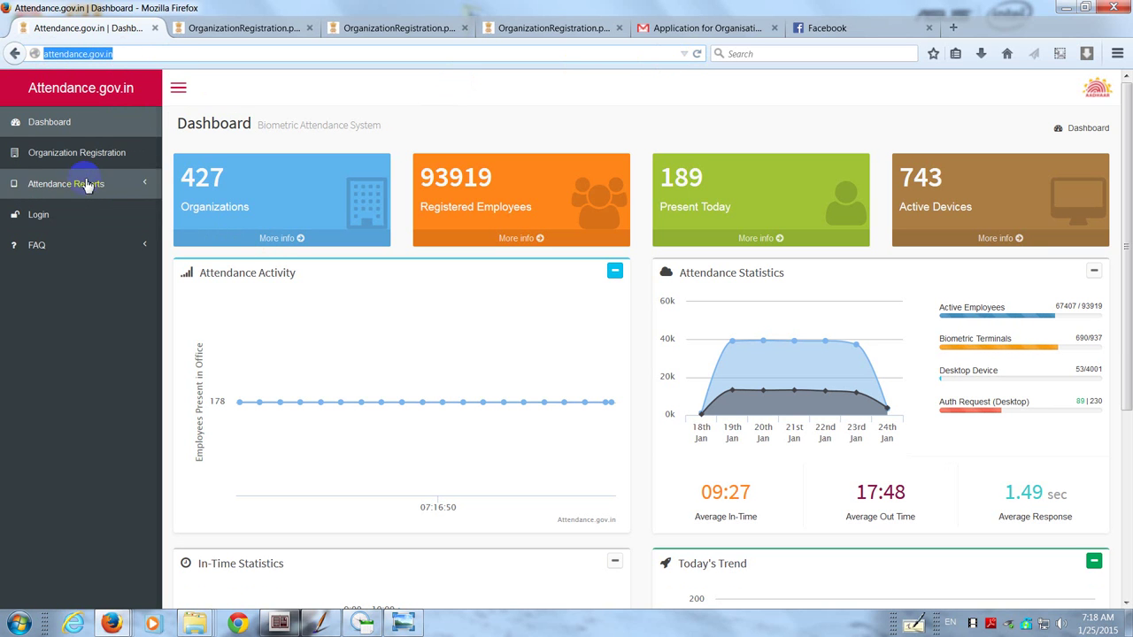
{"action": "left_click", "coordinate": [69, 127]}
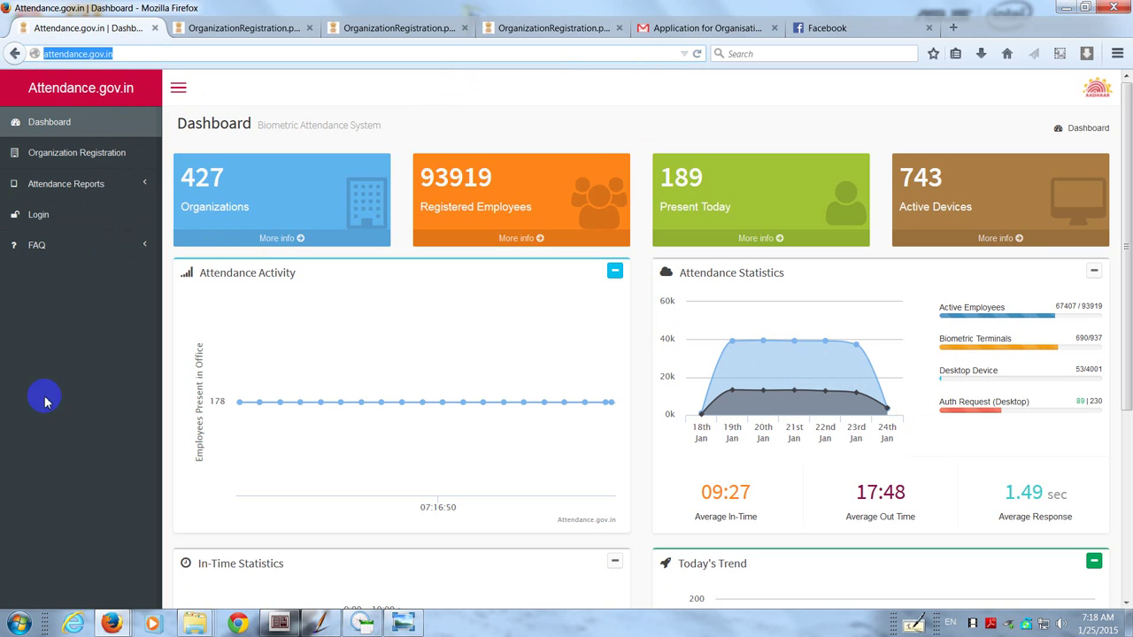
{"action": "left_click", "coordinate": [89, 157]}
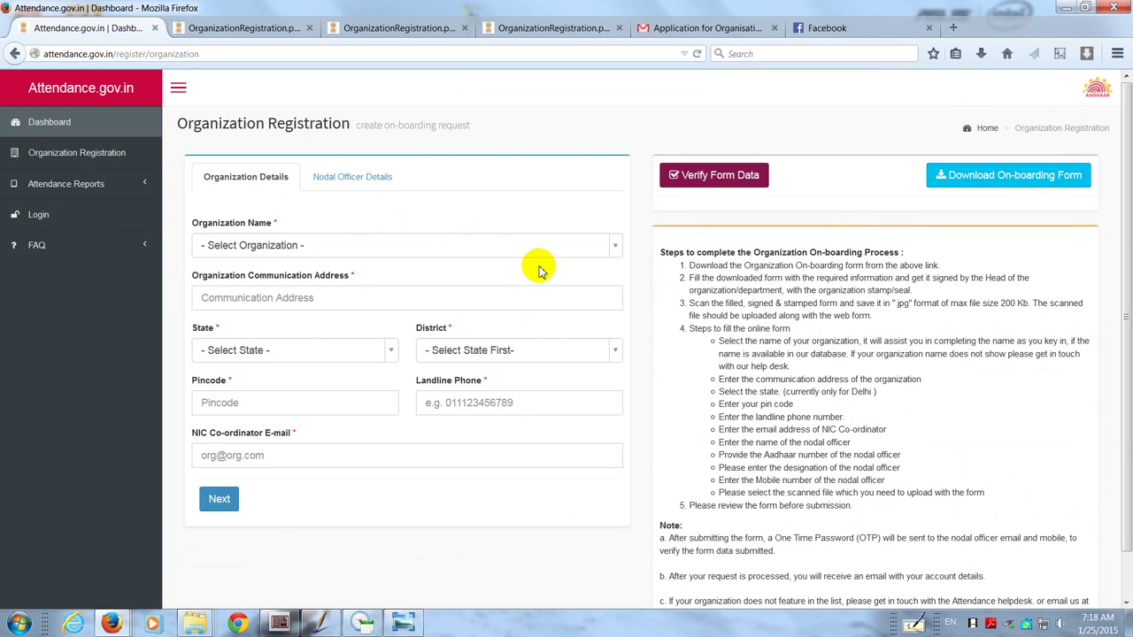
{"action": "left_click", "coordinate": [615, 245]}
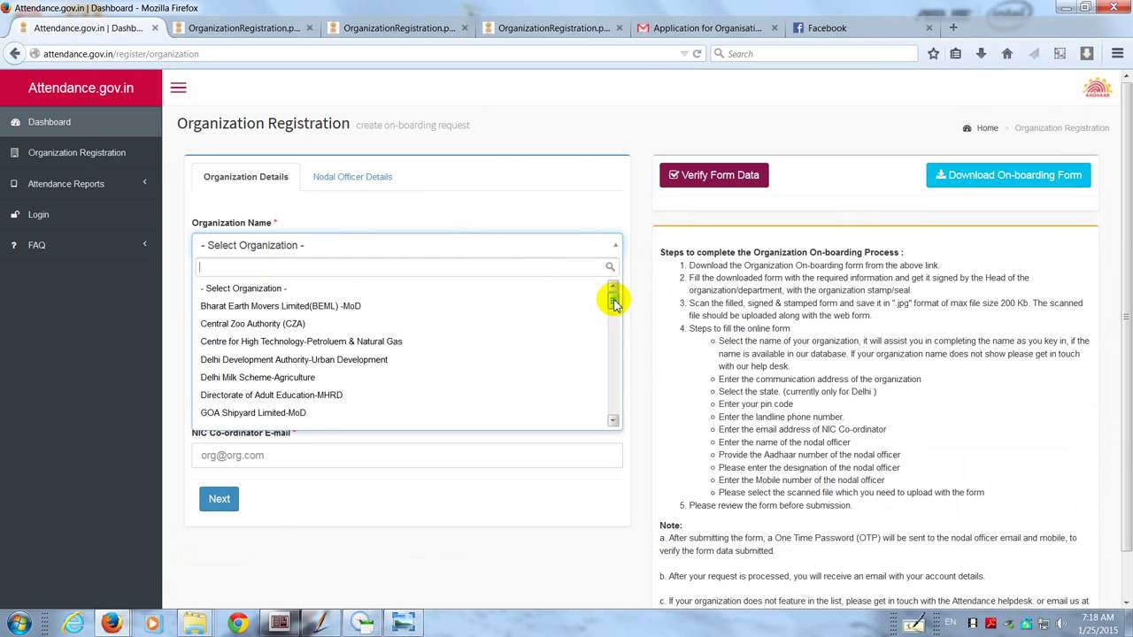
{"action": "left_click_drag", "start_coordinate": [611, 299], "coordinate": [611, 273]}
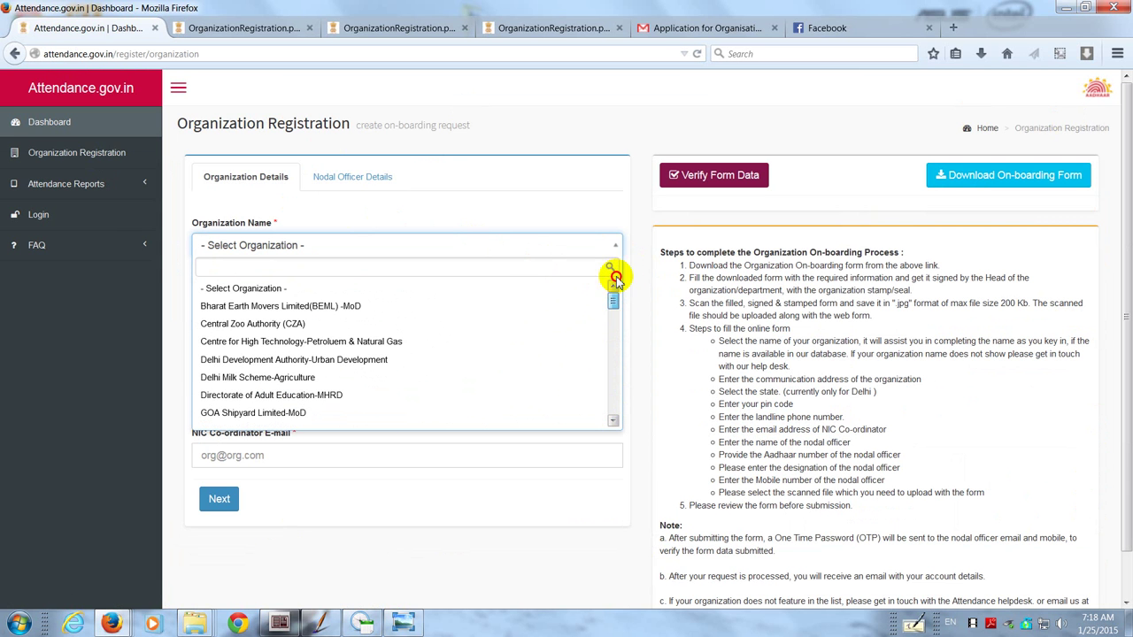
{"action": "left_click", "coordinate": [591, 205]}
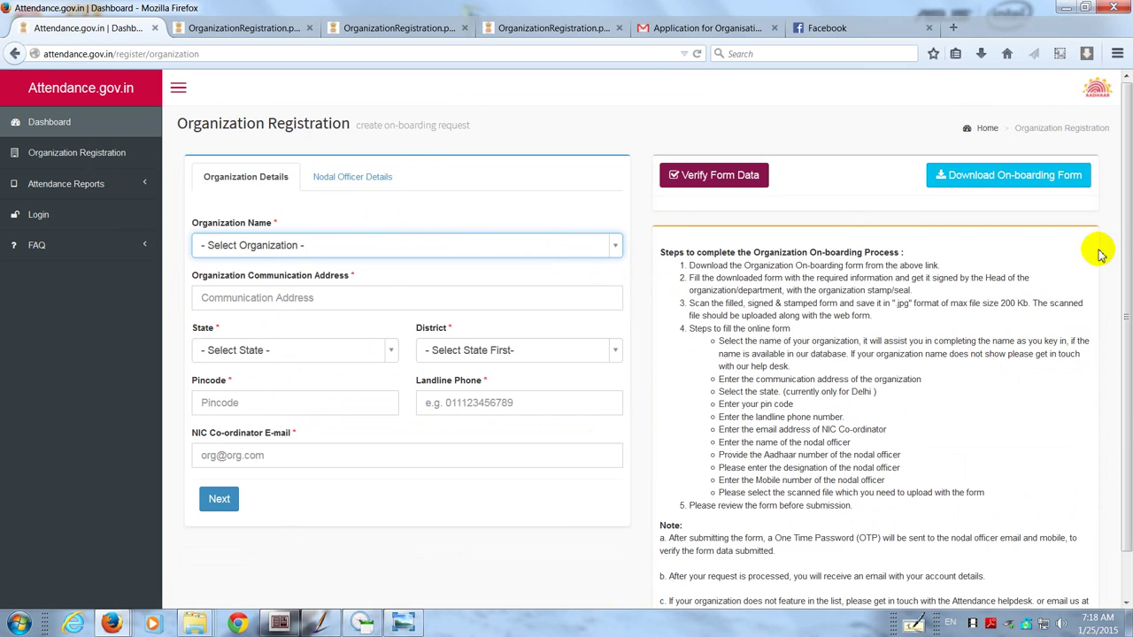
Step: Scroll both pages of OrganizationRegistration.pdf to review the blank Appendix 'A' format and instructions
{"action": "scroll", "coordinate": [1117, 210], "scroll_direction": "down", "scroll_amount": 1}
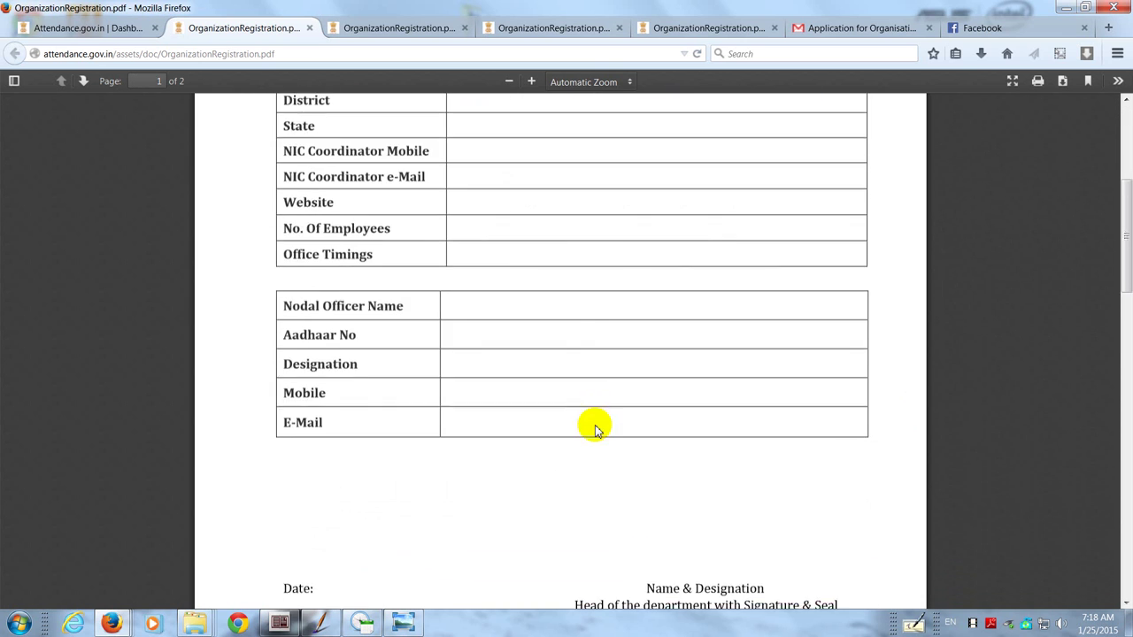
{"action": "scroll", "coordinate": [593, 431], "scroll_direction": "down", "scroll_amount": 15}
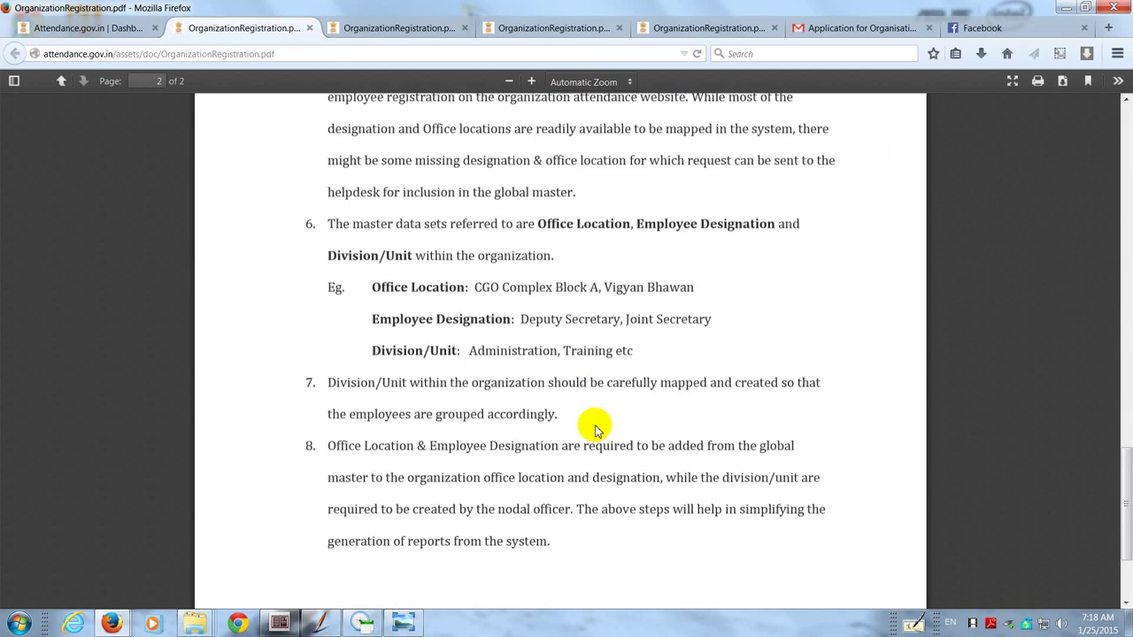
{"action": "scroll", "coordinate": [594, 430], "scroll_direction": "up", "scroll_amount": 9}
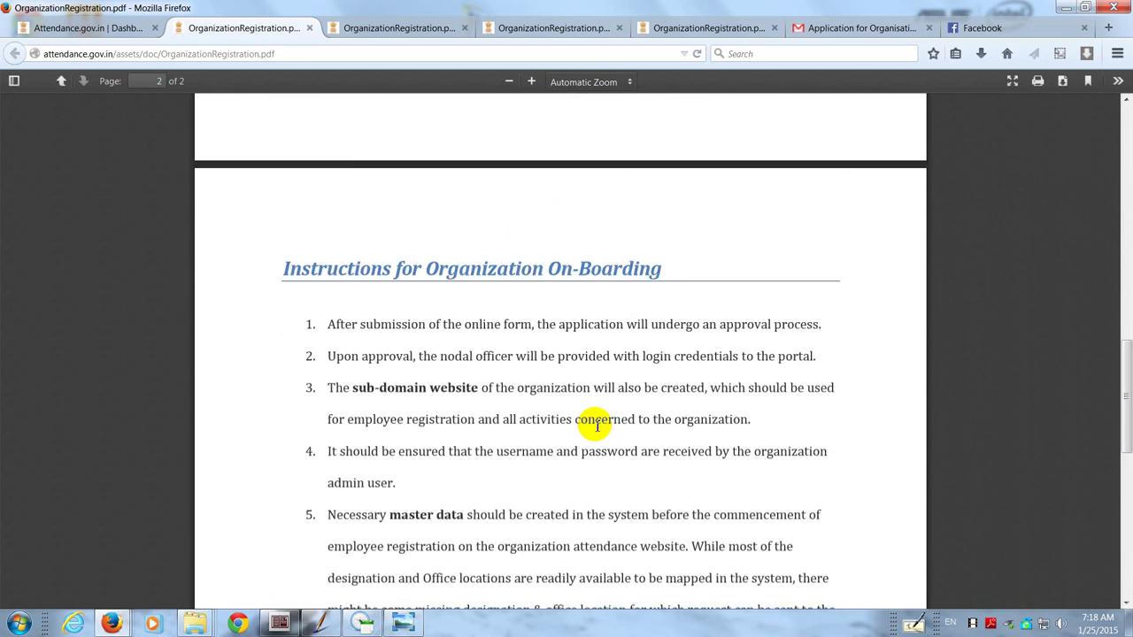
{"action": "scroll", "coordinate": [595, 424], "scroll_direction": "up", "scroll_amount": 15}
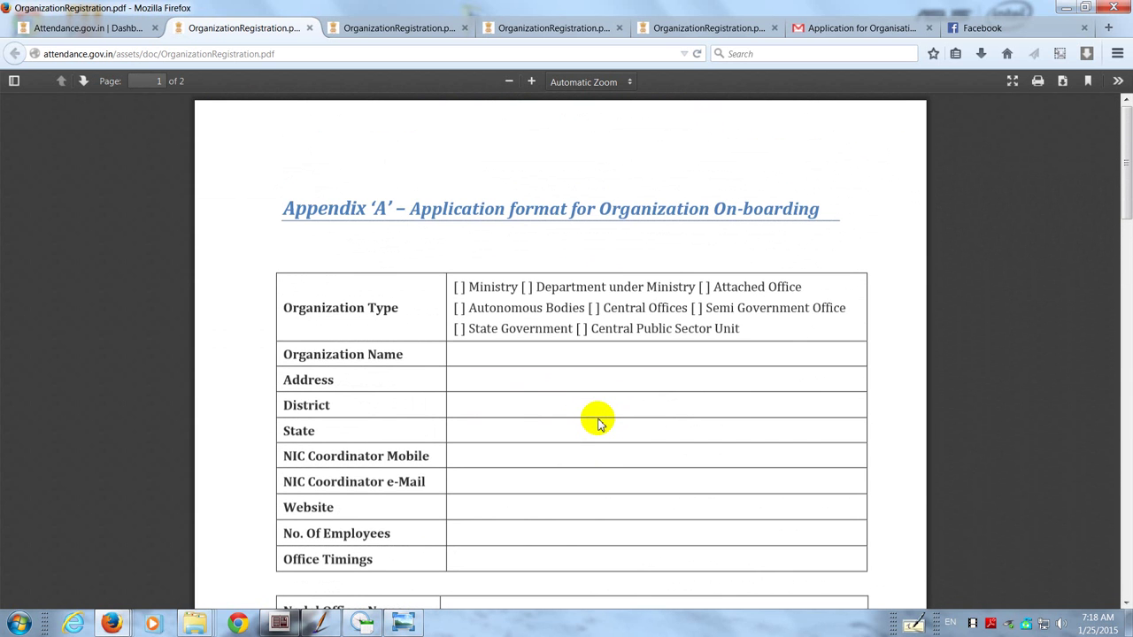
{"action": "scroll", "coordinate": [602, 522], "scroll_direction": "down", "scroll_amount": 5}
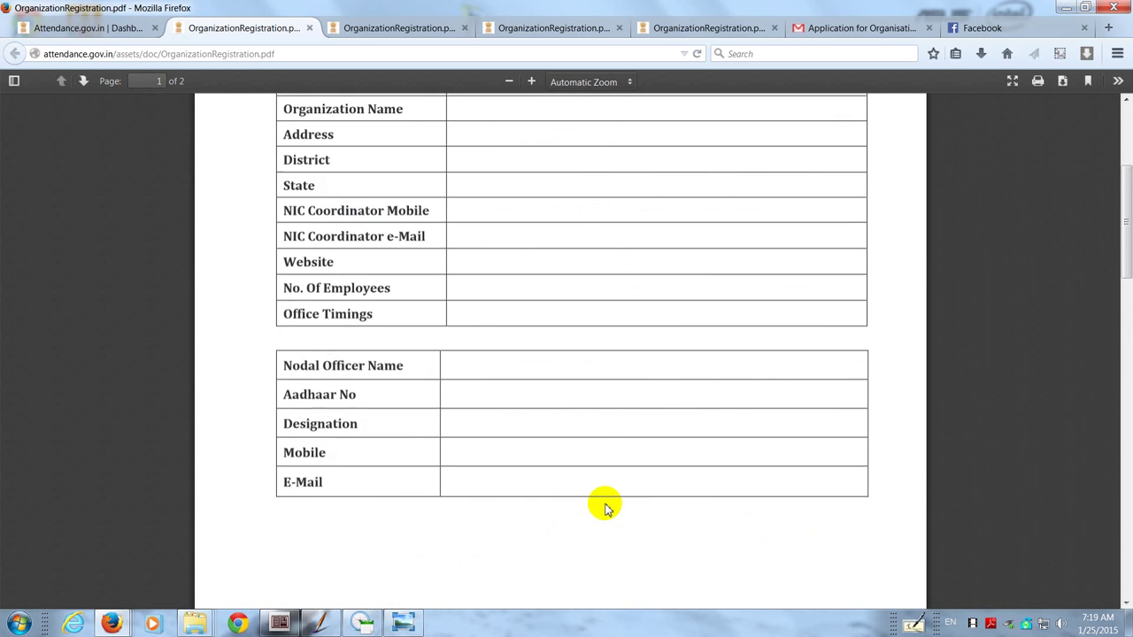
{"action": "scroll", "coordinate": [605, 507], "scroll_direction": "down", "scroll_amount": 4}
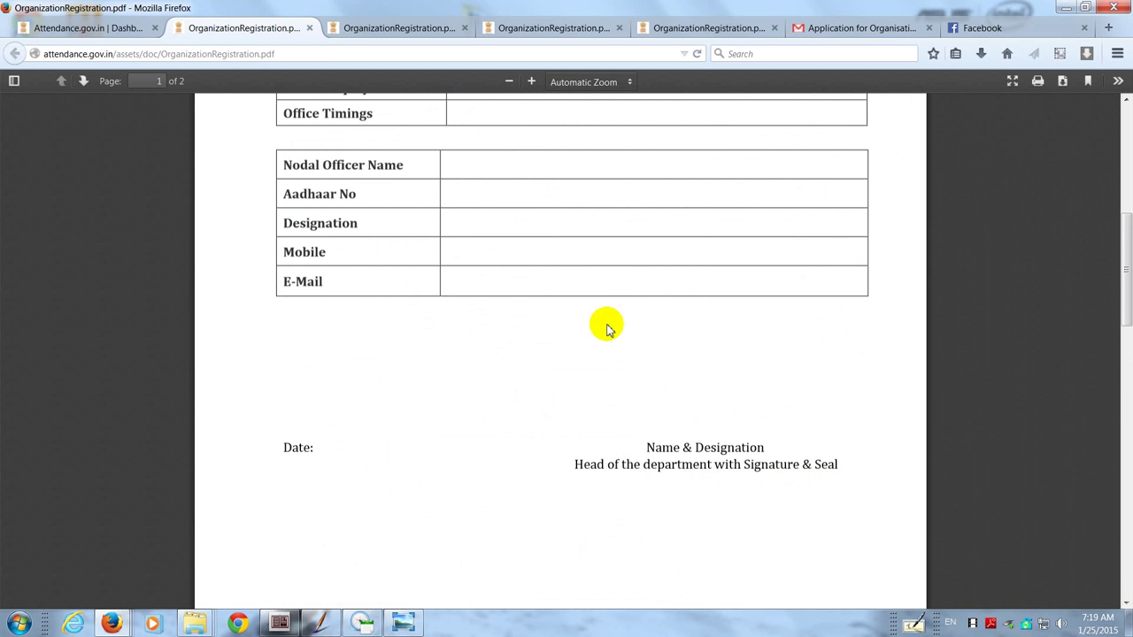
{"action": "scroll", "coordinate": [609, 262], "scroll_direction": "down", "scroll_amount": 1}
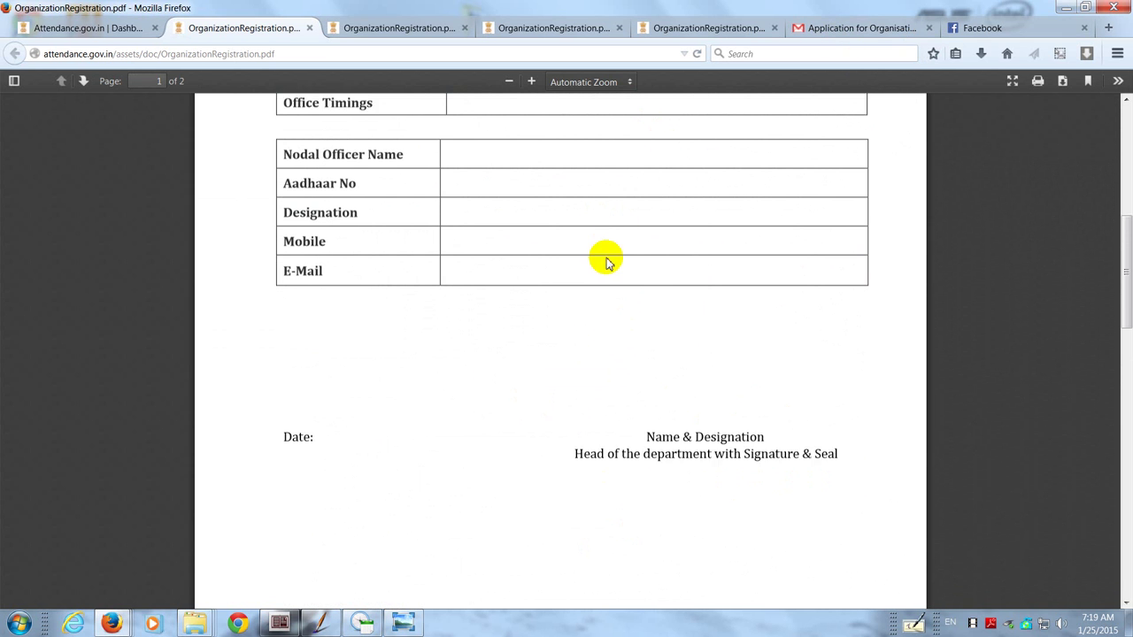
{"action": "scroll", "coordinate": [614, 264], "scroll_direction": "up", "scroll_amount": 3}
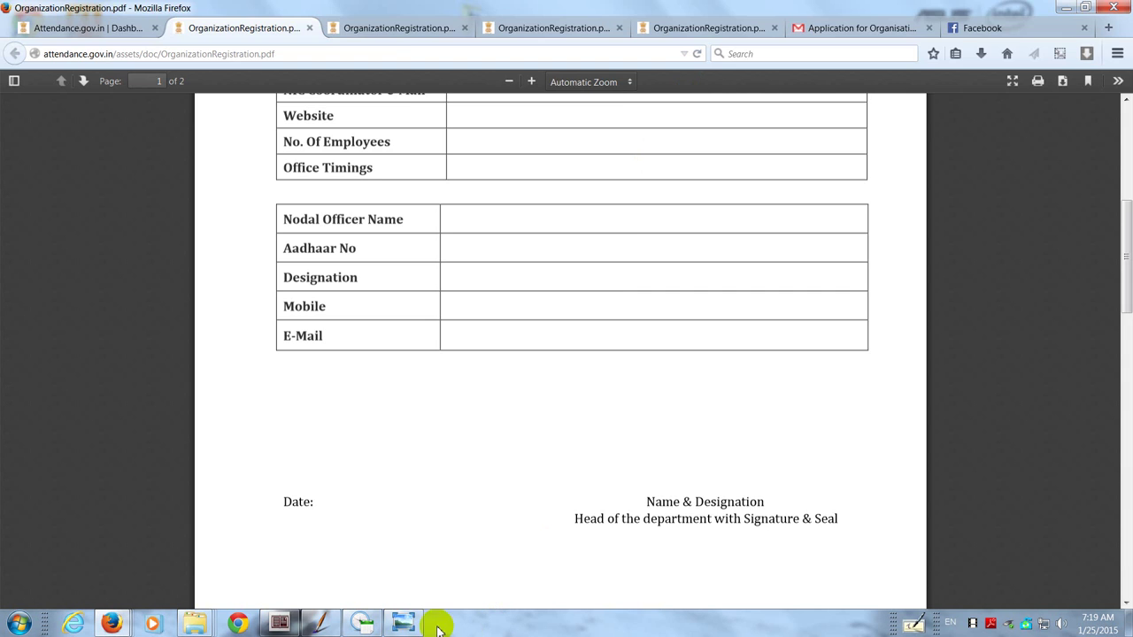
Step: Zoom over the signed, stamped Appendix A scan in Photo Viewer, then minimize it
{"action": "left_click", "coordinate": [404, 623]}
{"action": "scroll", "coordinate": [529, 400], "scroll_direction": "up", "scroll_amount": 2}
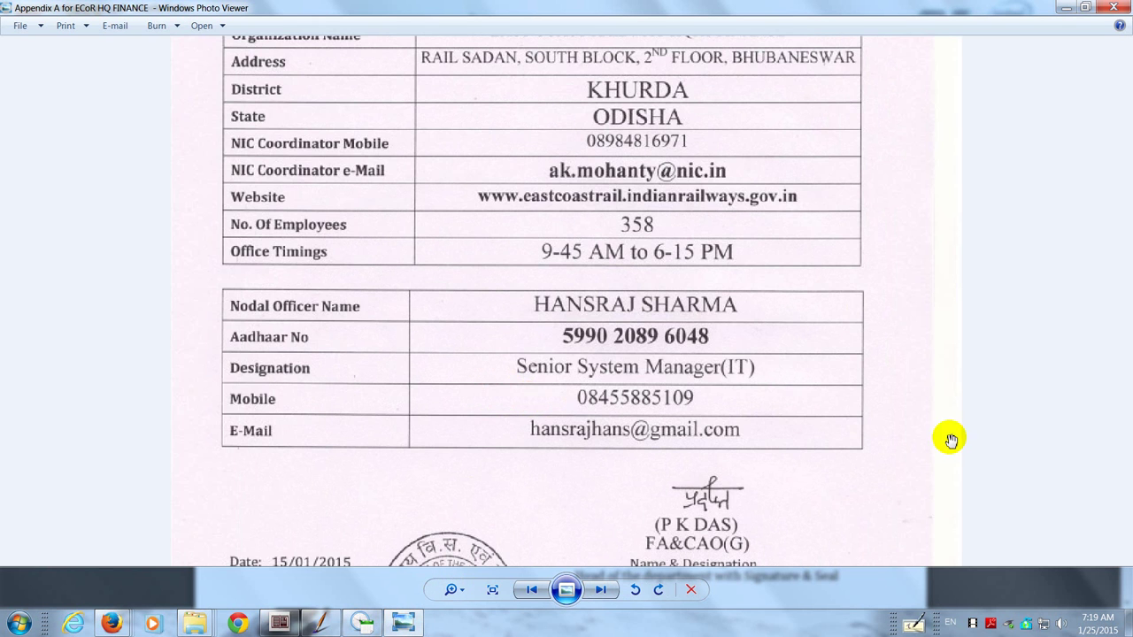
{"action": "scroll", "coordinate": [952, 434], "scroll_direction": "down", "scroll_amount": 2}
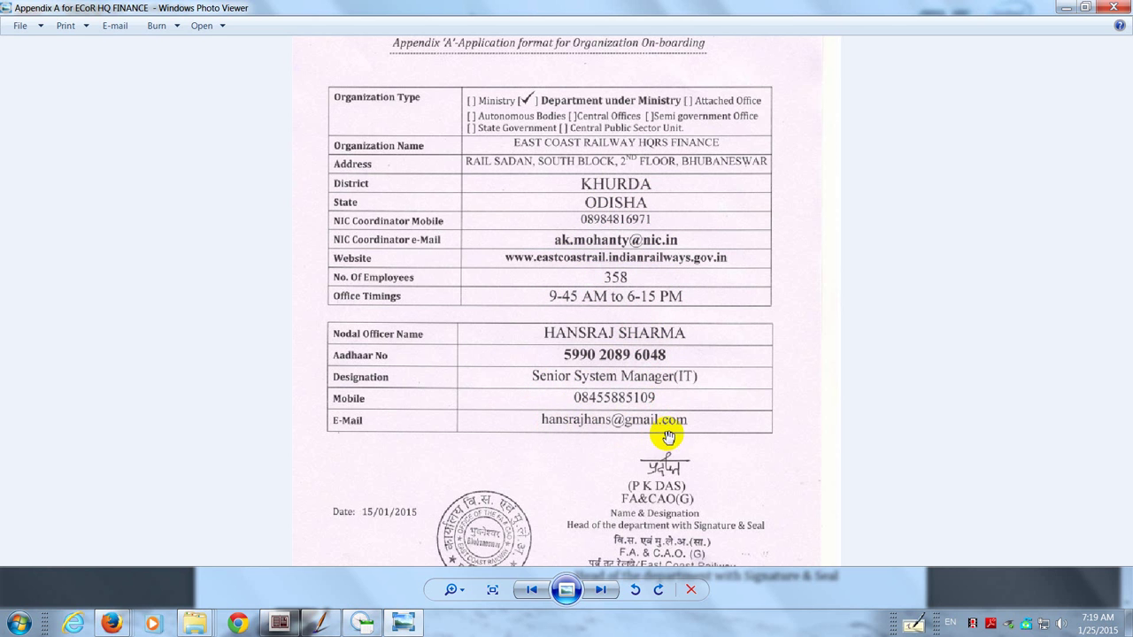
{"action": "scroll", "coordinate": [666, 434], "scroll_direction": "down", "scroll_amount": 2}
{"action": "scroll", "coordinate": [680, 393], "scroll_direction": "up", "scroll_amount": 1}
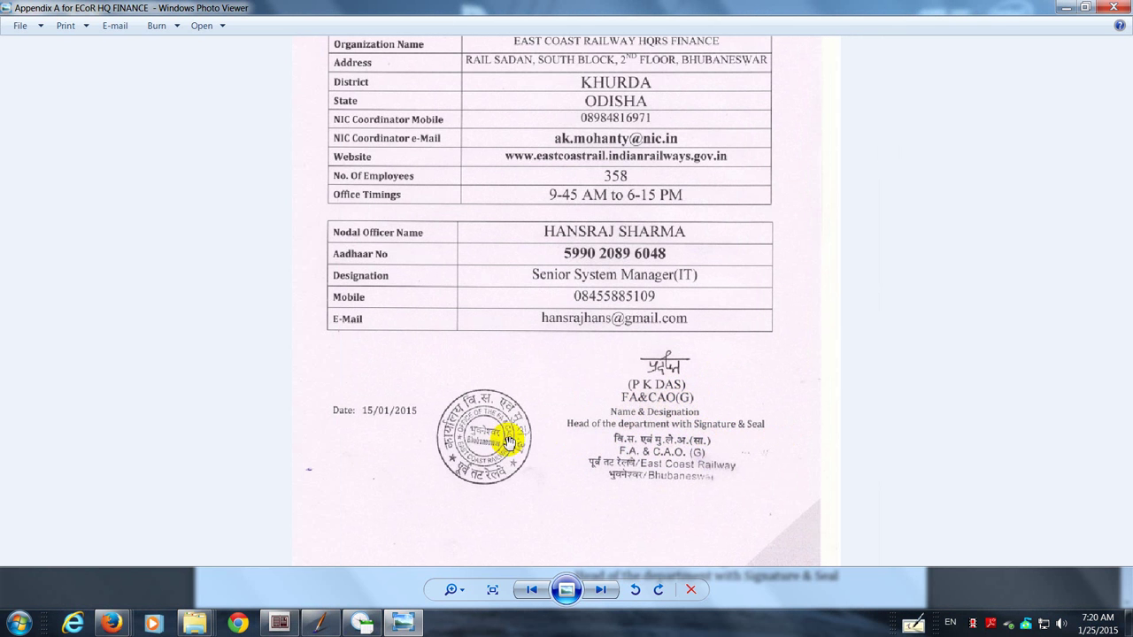
{"action": "scroll", "coordinate": [505, 430], "scroll_direction": "down", "scroll_amount": 2}
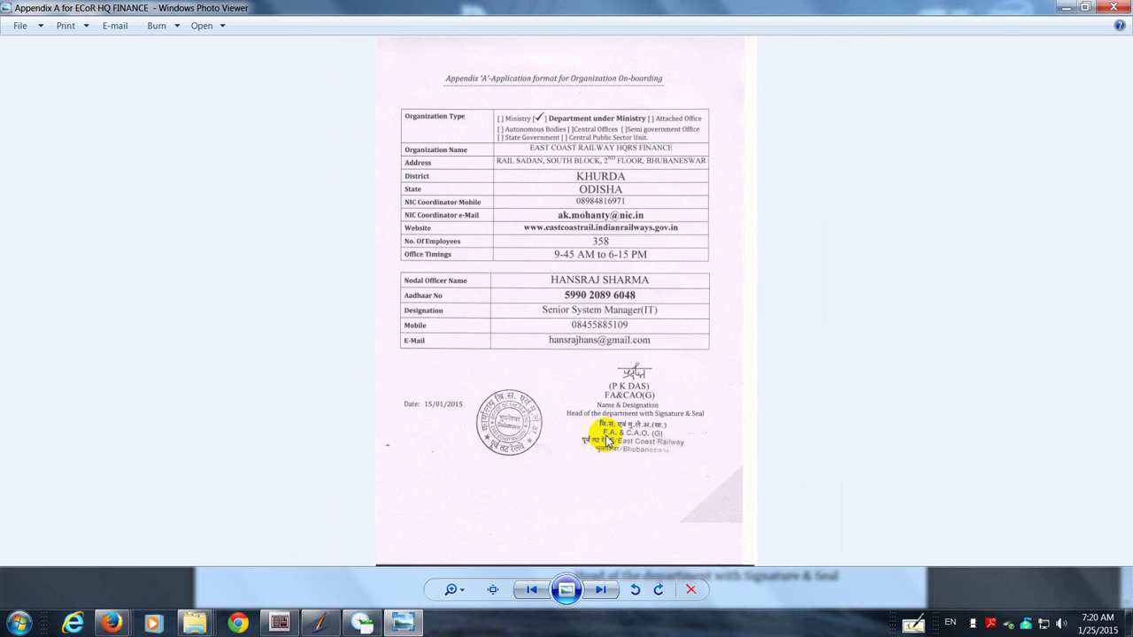
{"action": "left_click", "coordinate": [1068, 9]}
Step: Switch back to the Attendance.gov.in tab and select the helpdesk email in the notes
{"action": "scroll", "coordinate": [620, 221], "scroll_direction": "up", "scroll_amount": 5}
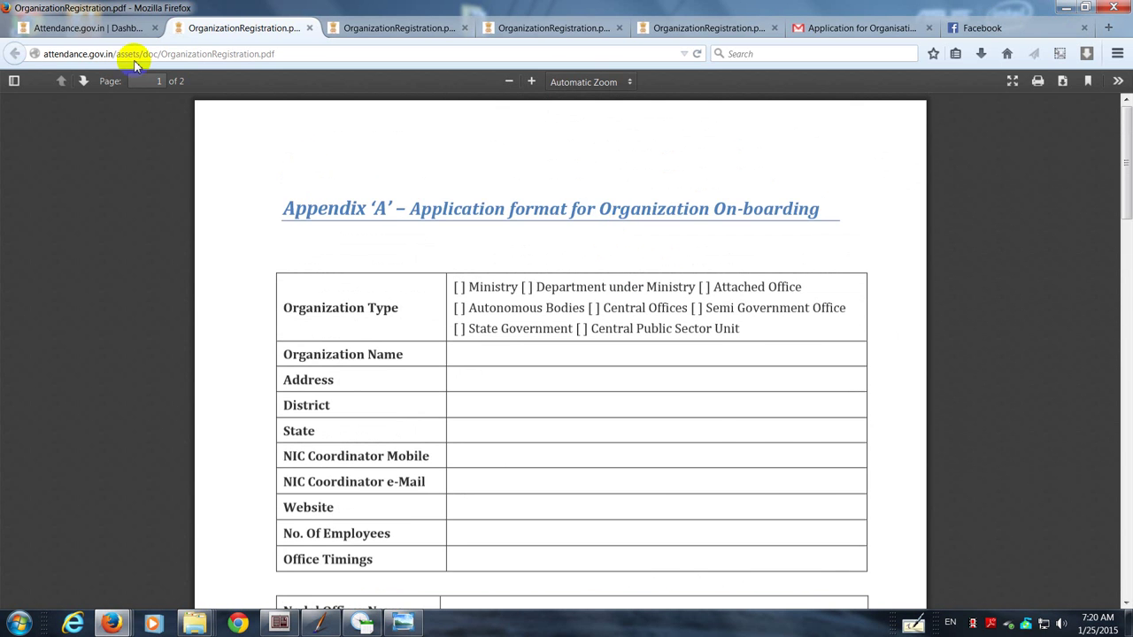
{"action": "left_click", "coordinate": [98, 29]}
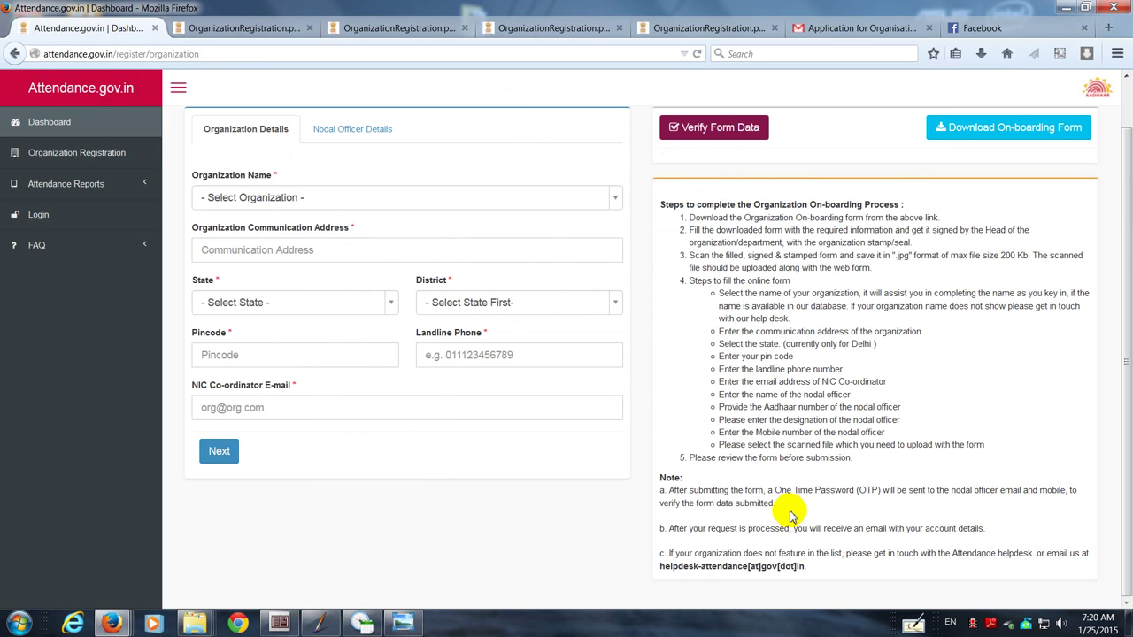
{"action": "left_click_drag", "start_coordinate": [806, 567], "coordinate": [671, 577]}
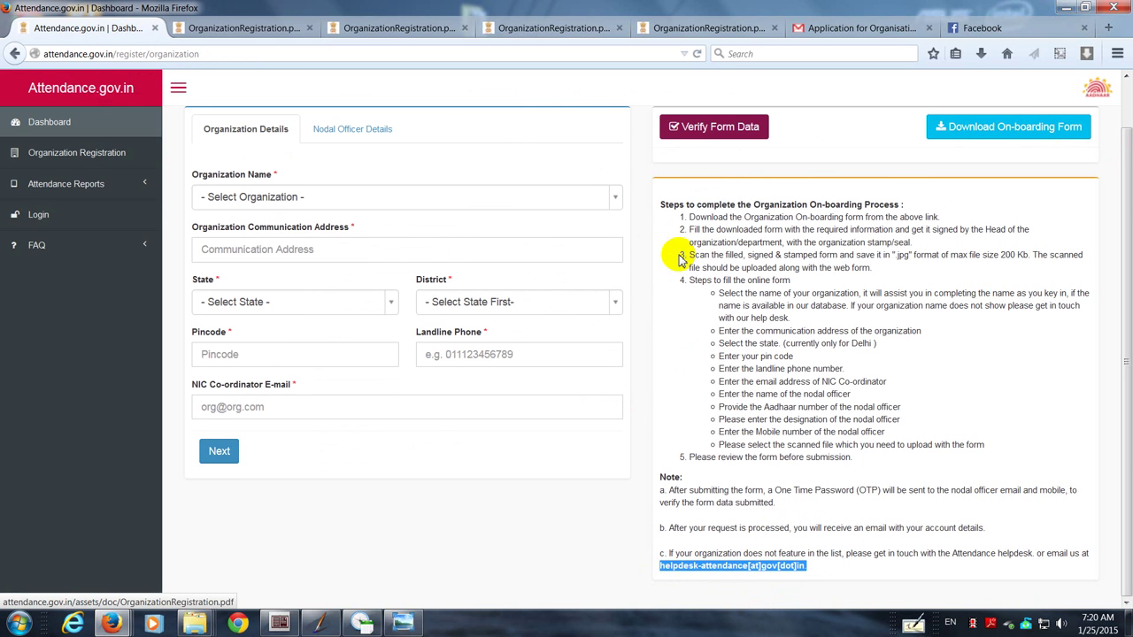
{"action": "left_click", "coordinate": [99, 156]}
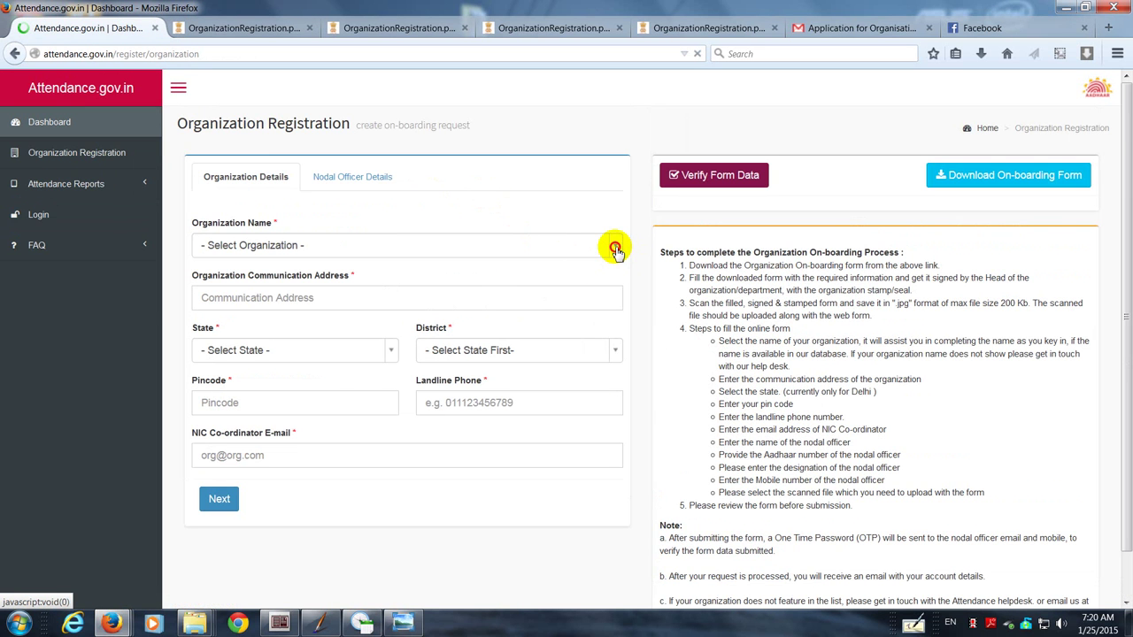
{"action": "left_click", "coordinate": [616, 247]}
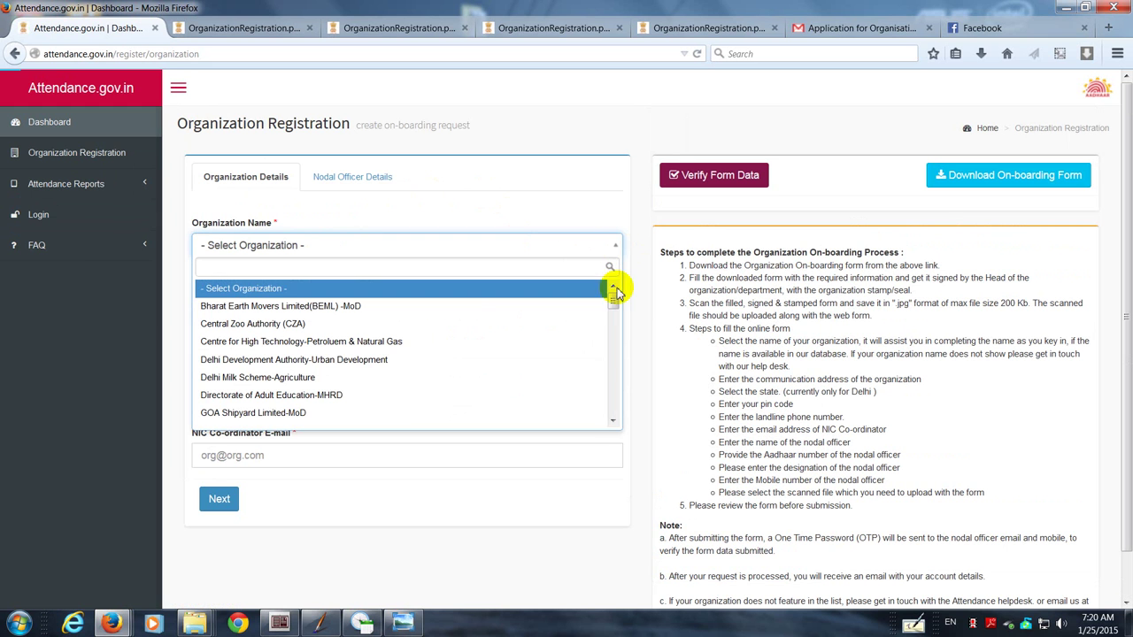
{"action": "left_click_drag", "start_coordinate": [613, 304], "coordinate": [556, 215]}
{"action": "mouse_move", "coordinate": [619, 292]}
{"action": "left_mouse_down"}
{"action": "mouse_move", "coordinate": [610, 298]}
{"action": "mouse_move", "coordinate": [614, 405]}
{"action": "mouse_move", "coordinate": [612, 283]}
{"action": "left_mouse_up"}
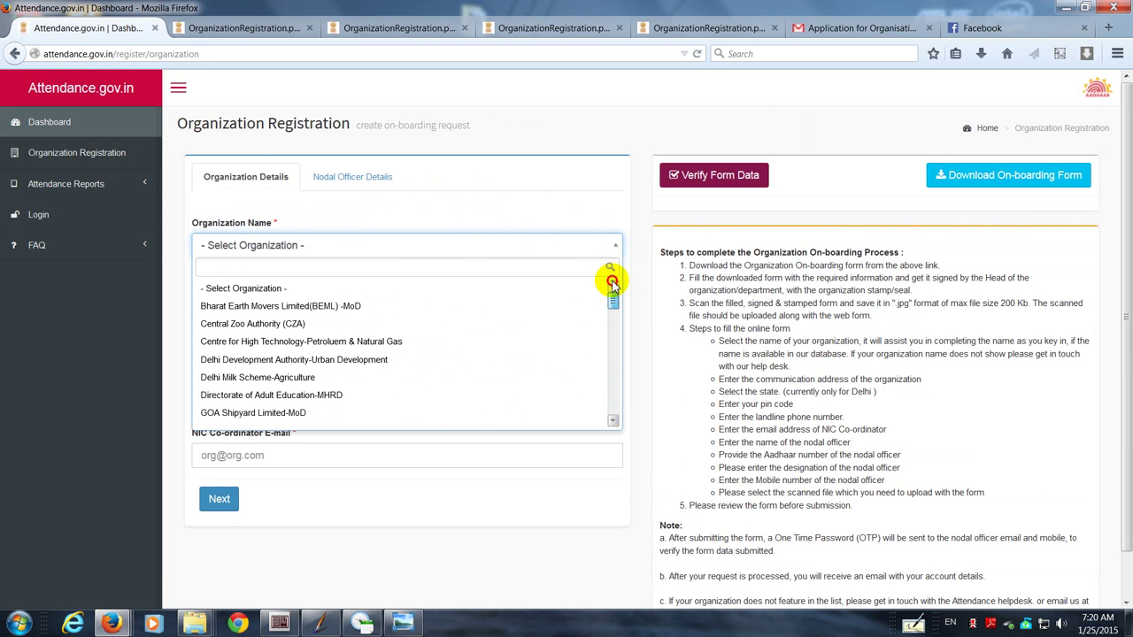
{"action": "left_click_drag", "start_coordinate": [613, 283], "coordinate": [528, 207]}
{"action": "left_click", "coordinate": [531, 211]}
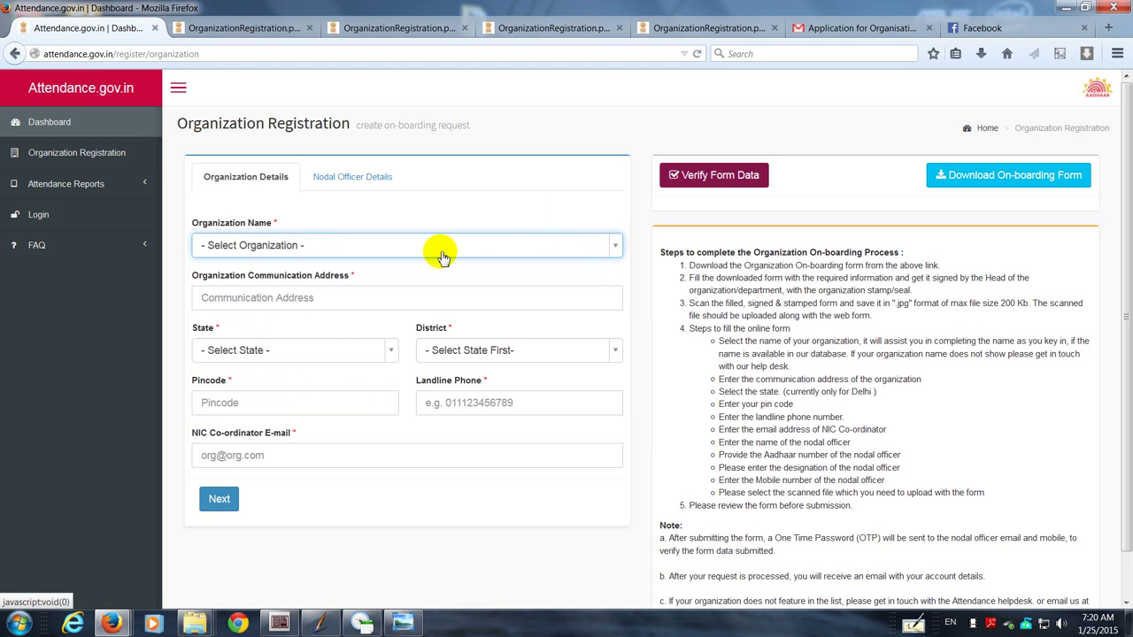
{"action": "left_click", "coordinate": [208, 54]}
{"action": "left_click_drag", "start_coordinate": [208, 54], "coordinate": [35, 52]}
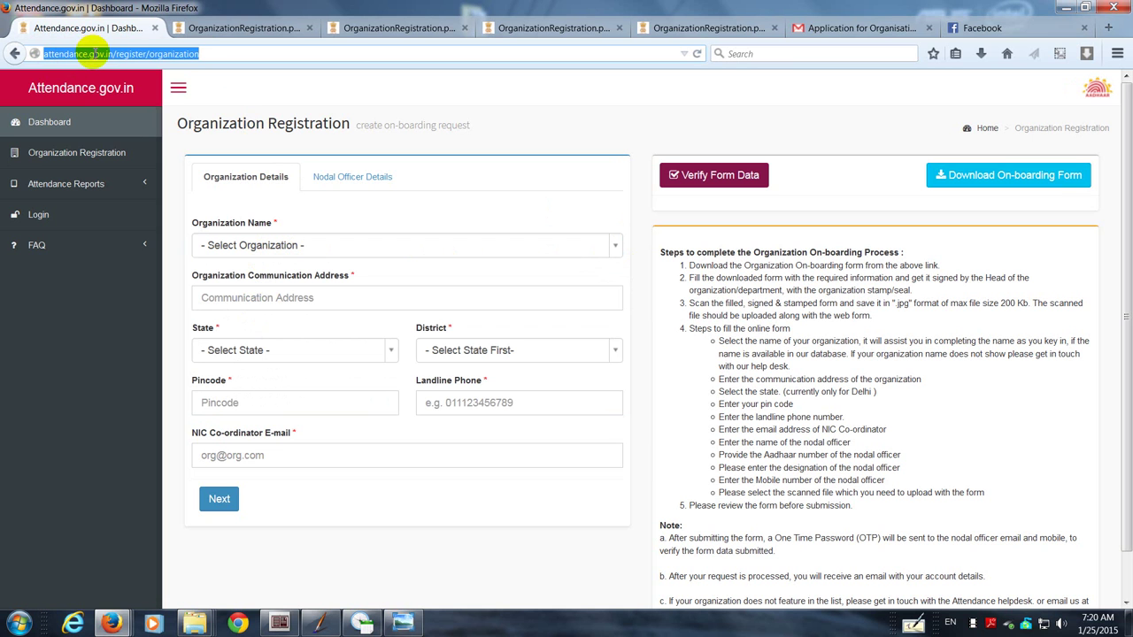
Step: Insert 'central.' before attendance.gov.in in the address and select the register/organization path
{"action": "left_click", "coordinate": [41, 55]}
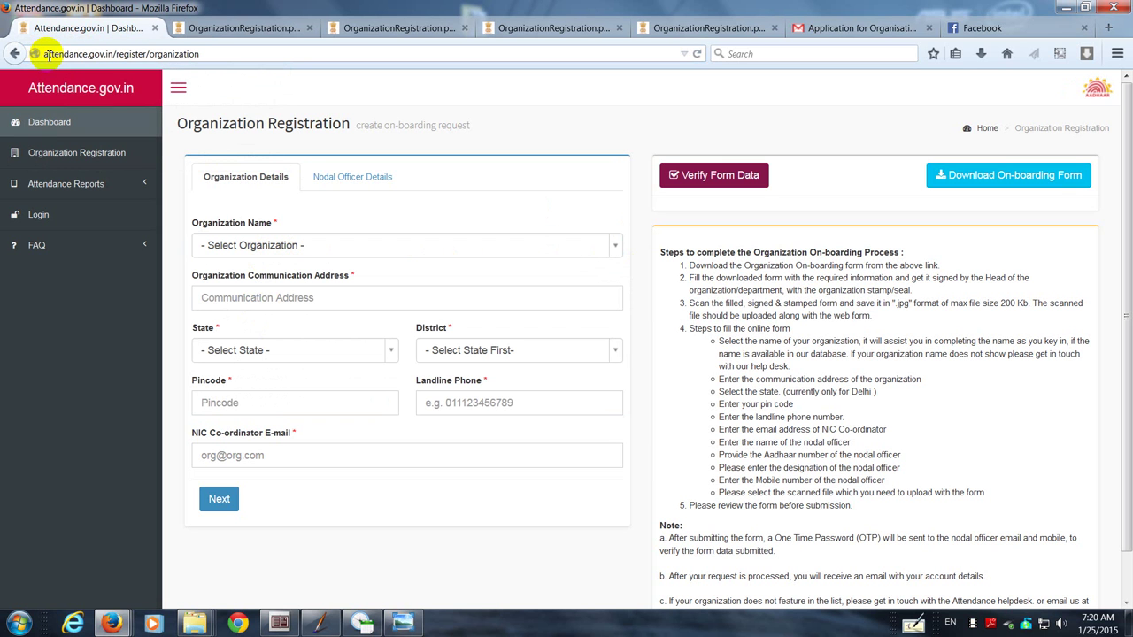
{"action": "left_click", "coordinate": [34, 53]}
{"action": "left_click", "coordinate": [34, 54]}
{"action": "left_click", "coordinate": [45, 54]}
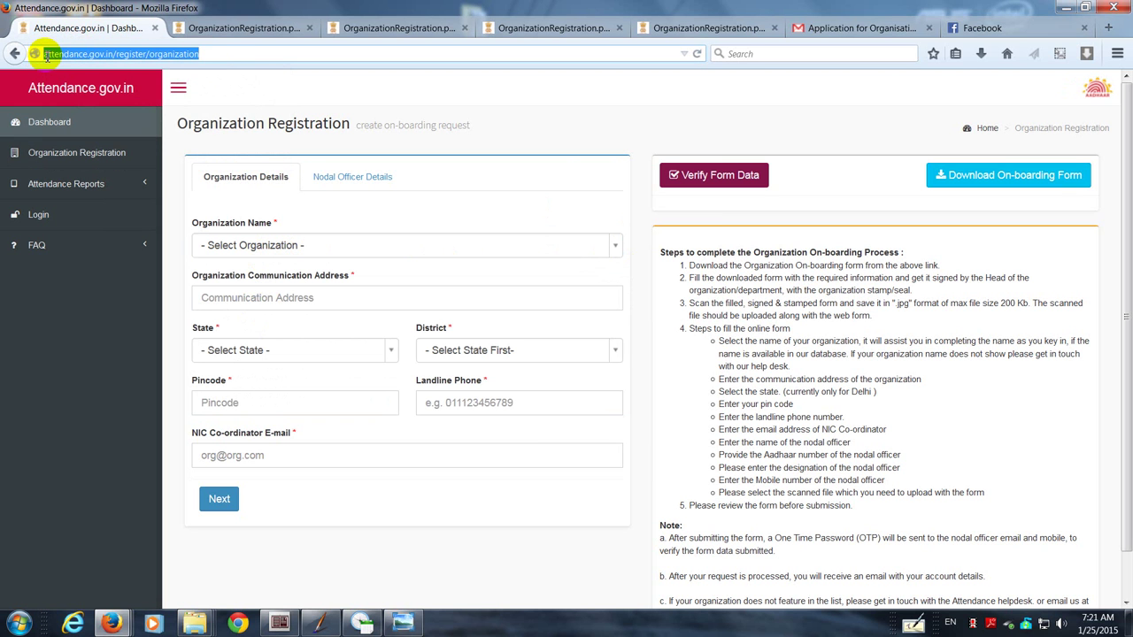
{"action": "left_click", "coordinate": [203, 54]}
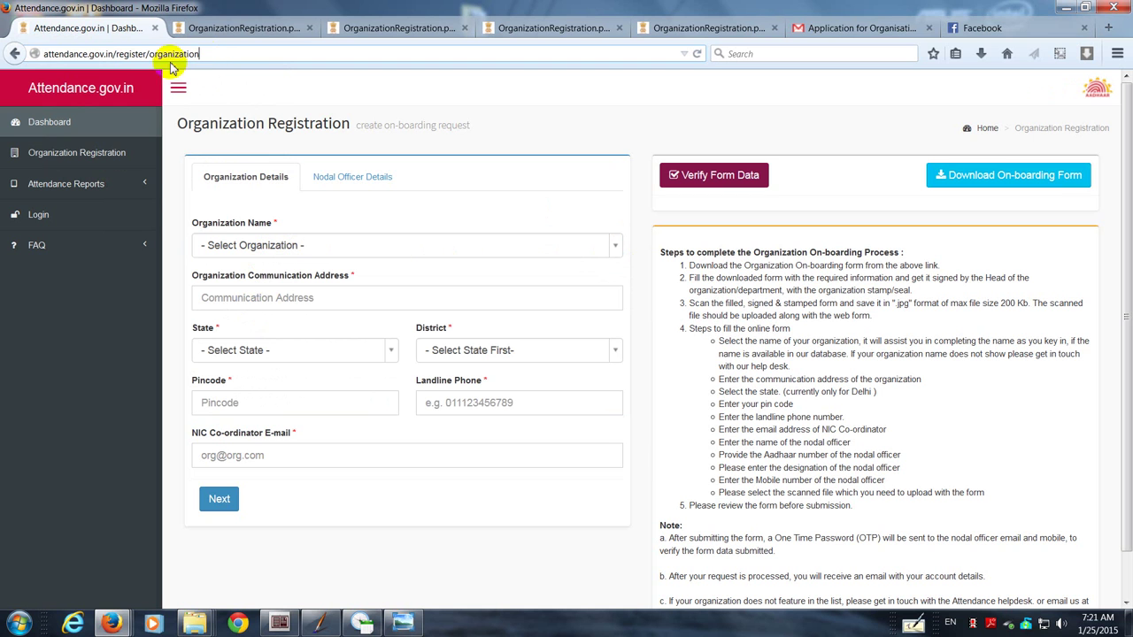
{"action": "left_click", "coordinate": [50, 57]}
{"action": "type", "text": "central"}
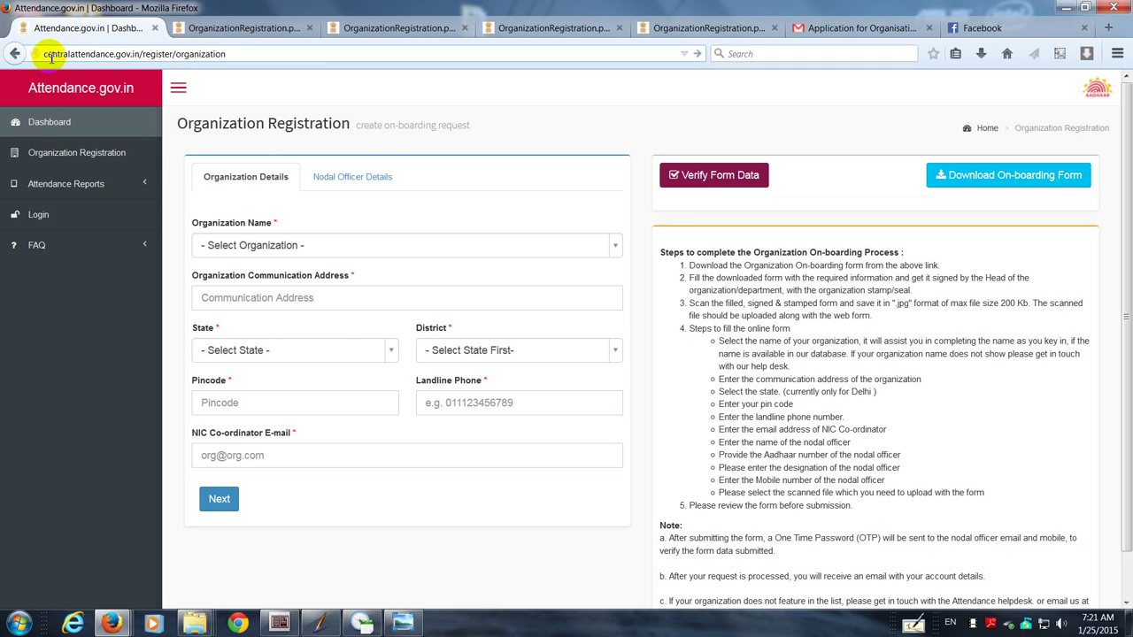
{"action": "type", "text": "."}
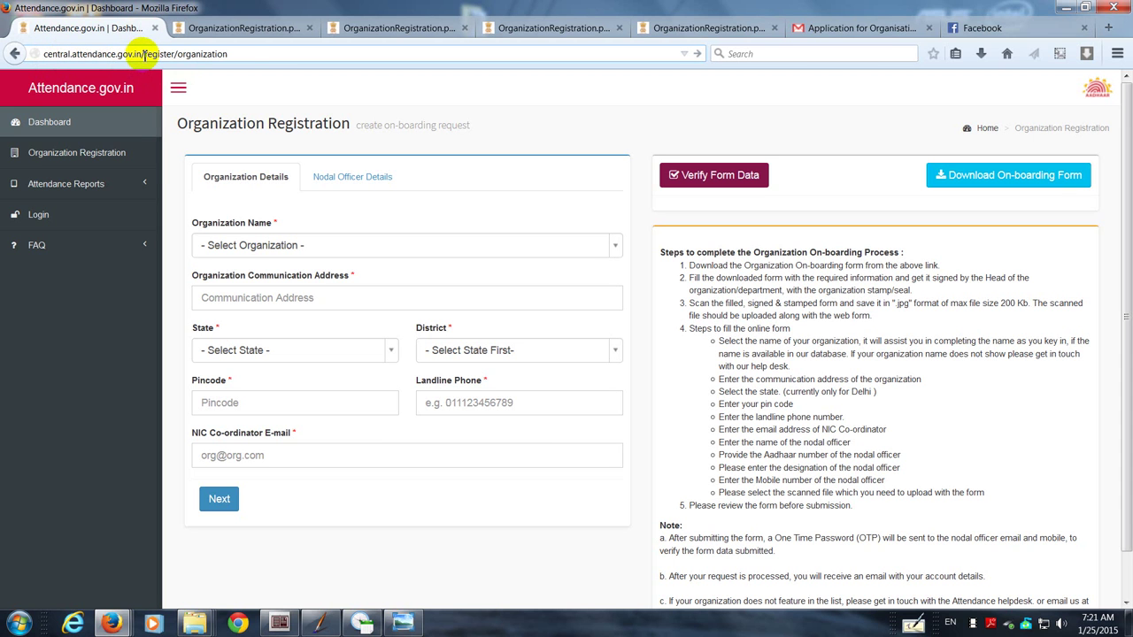
{"action": "left_click_drag", "start_coordinate": [144, 54], "coordinate": [238, 53]}
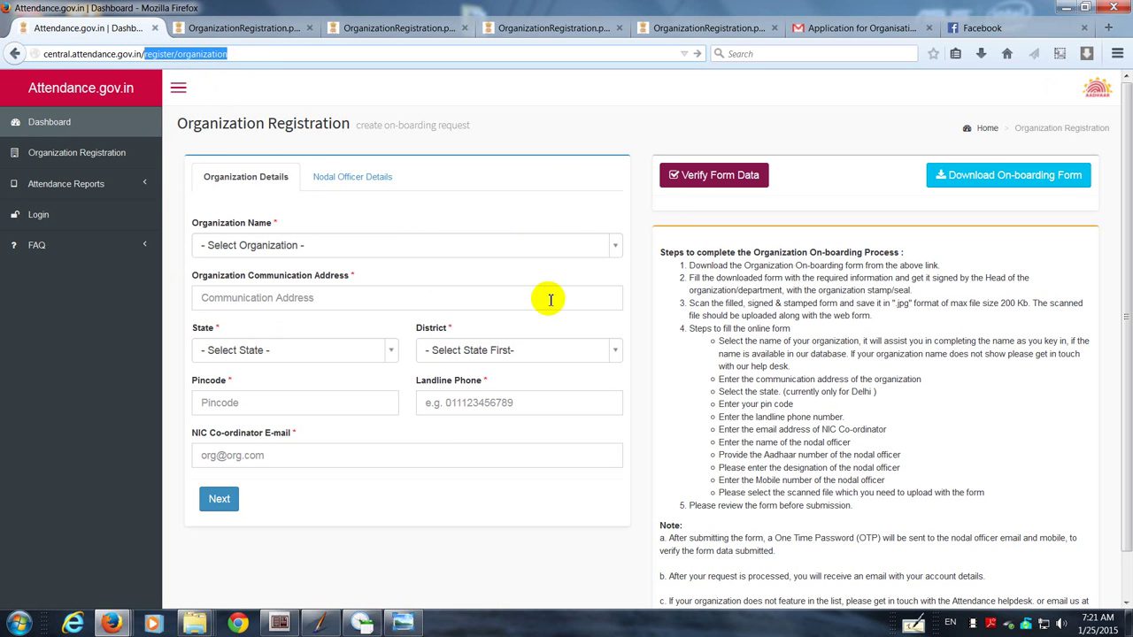
Step: Browse the Organization Name, State and District lists without choosing, then proceed to Nodal Officer Details
{"action": "scroll", "coordinate": [599, 256], "scroll_direction": "down", "scroll_amount": 1}
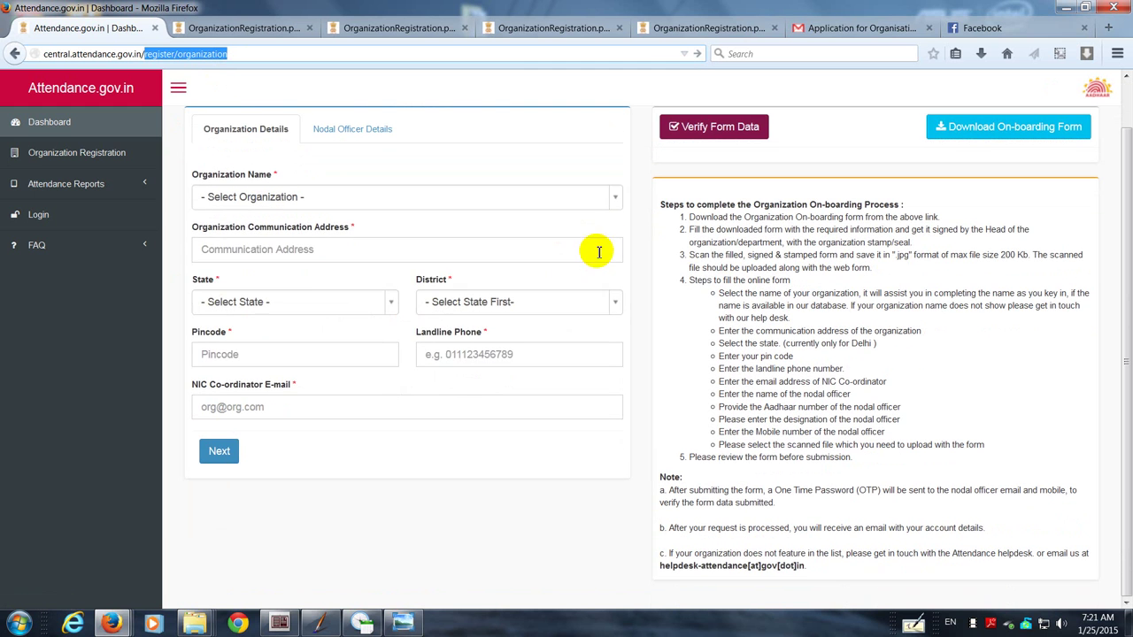
{"action": "left_click", "coordinate": [615, 198]}
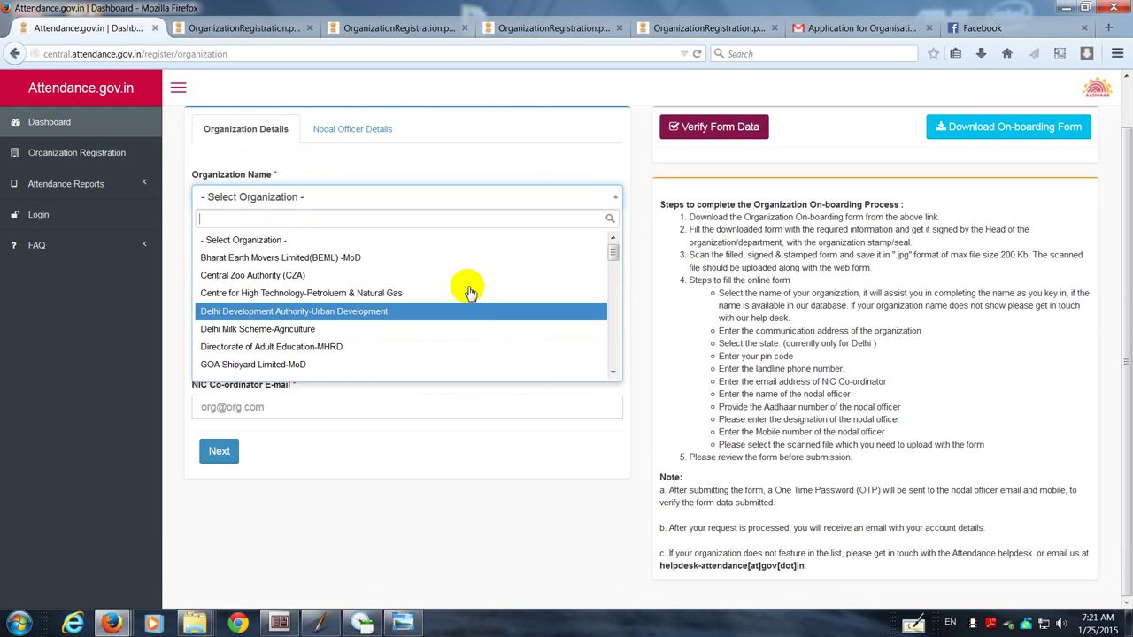
{"action": "key", "text": "Down"}
{"action": "key", "text": "Escape"}
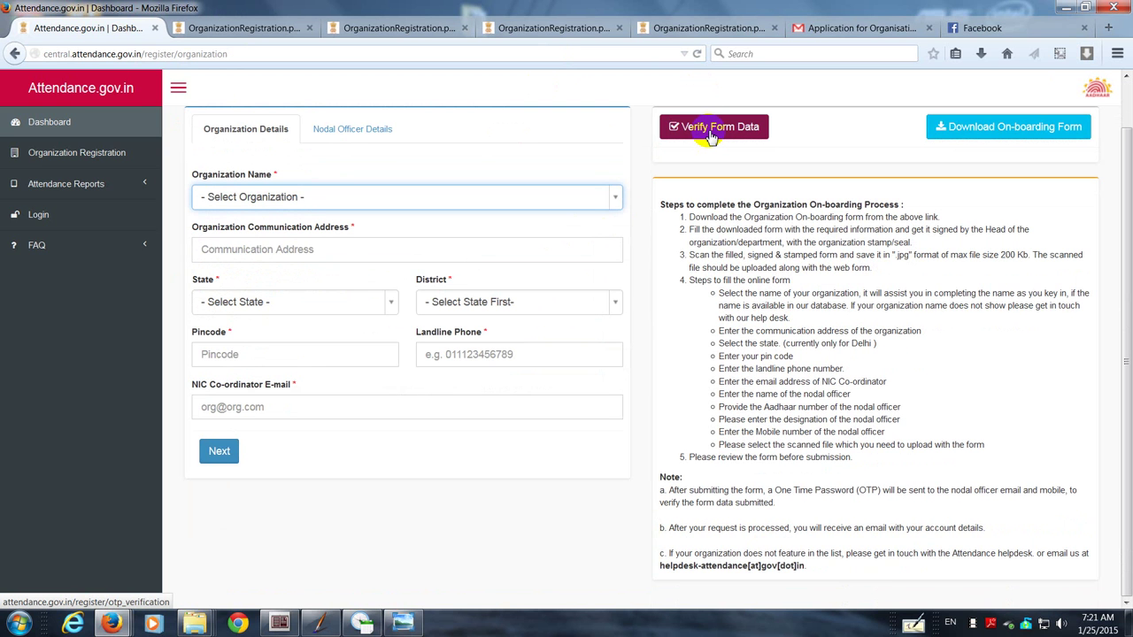
{"action": "left_click", "coordinate": [389, 301]}
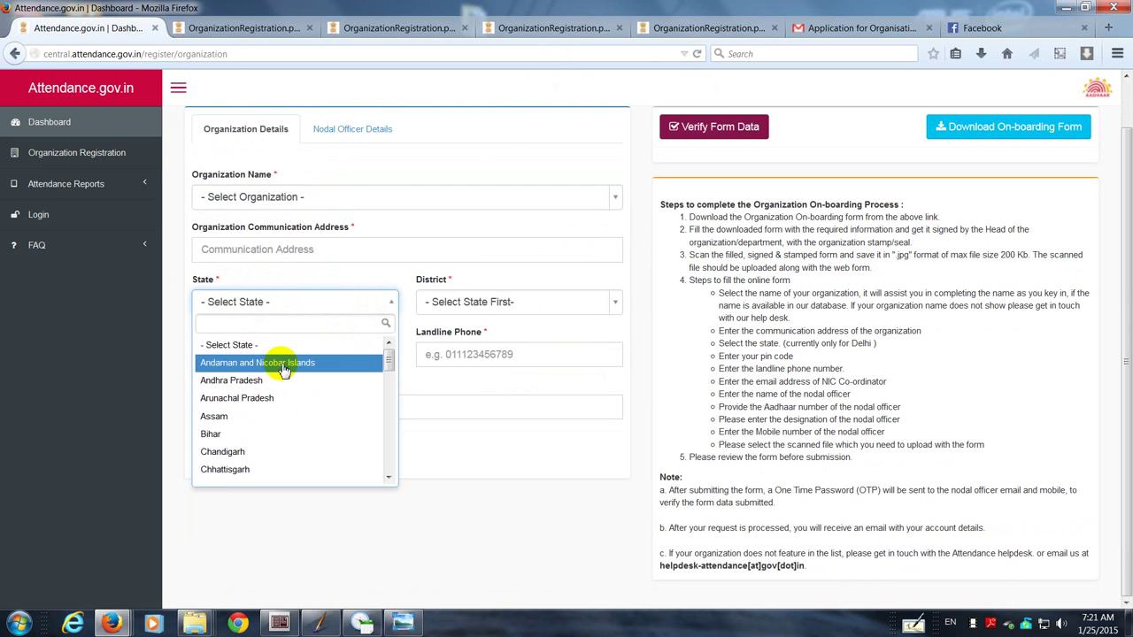
{"action": "left_click", "coordinate": [617, 315]}
{"action": "left_click", "coordinate": [615, 301]}
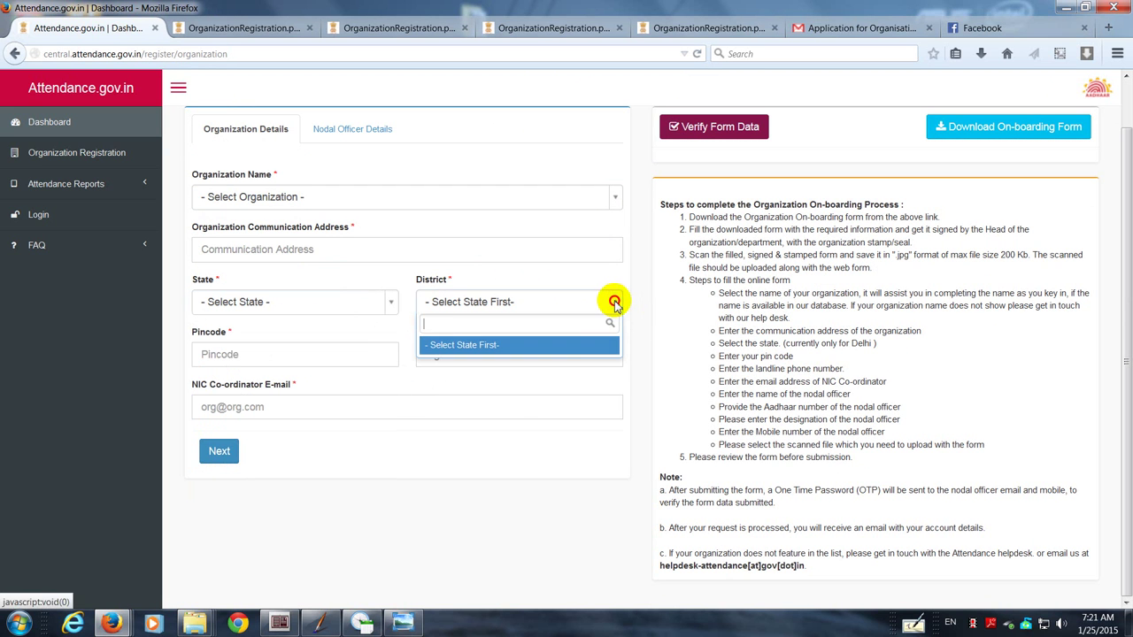
{"action": "left_click", "coordinate": [353, 323]}
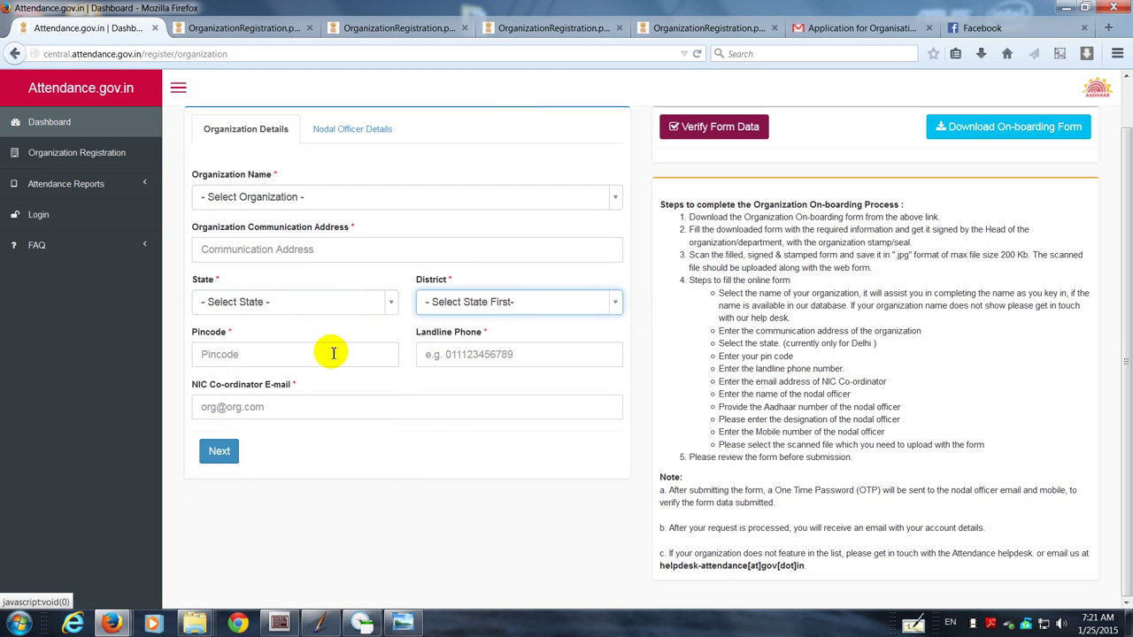
{"action": "left_click", "coordinate": [324, 407]}
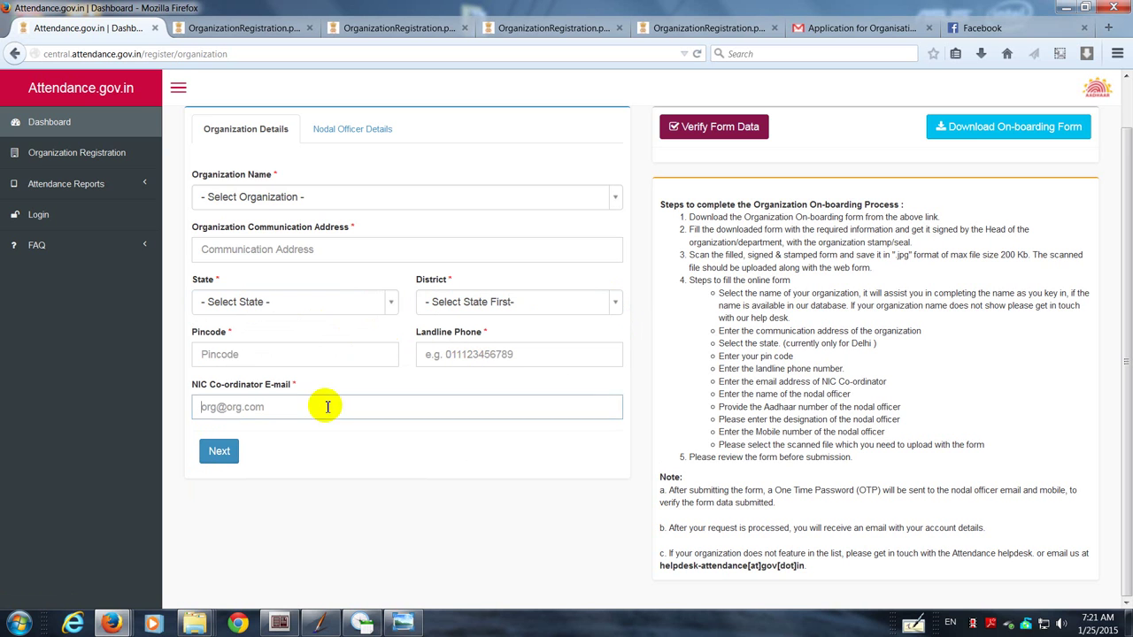
{"action": "left_click", "coordinate": [227, 452]}
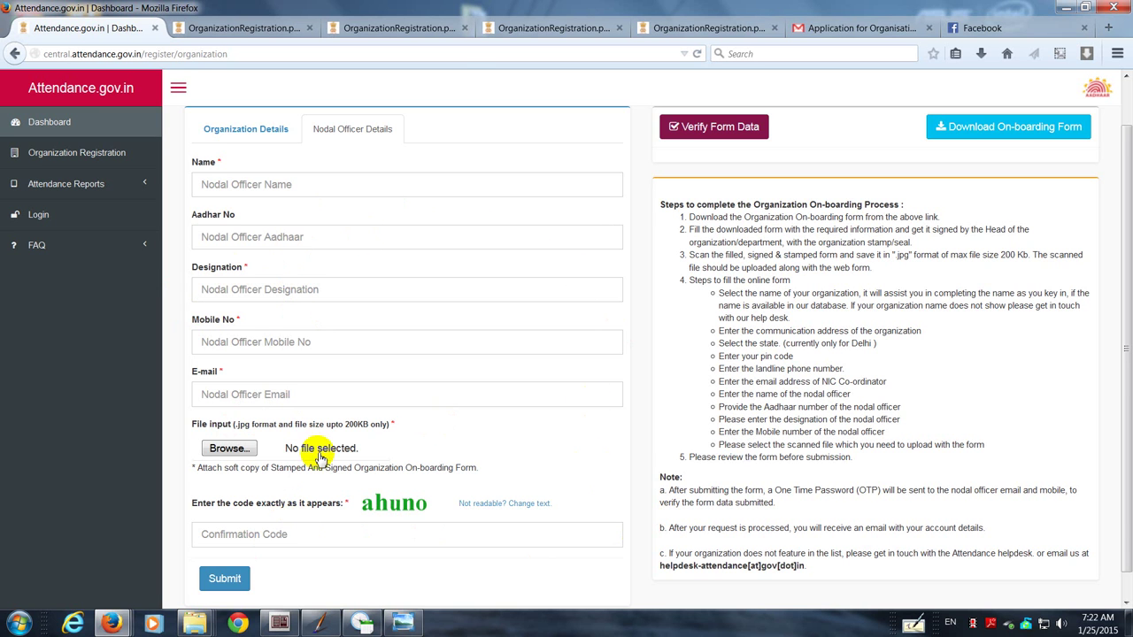
Step: Request a new captcha image with the 'Not readable? Change text' link
{"action": "scroll", "coordinate": [321, 444], "scroll_direction": "down", "scroll_amount": 1}
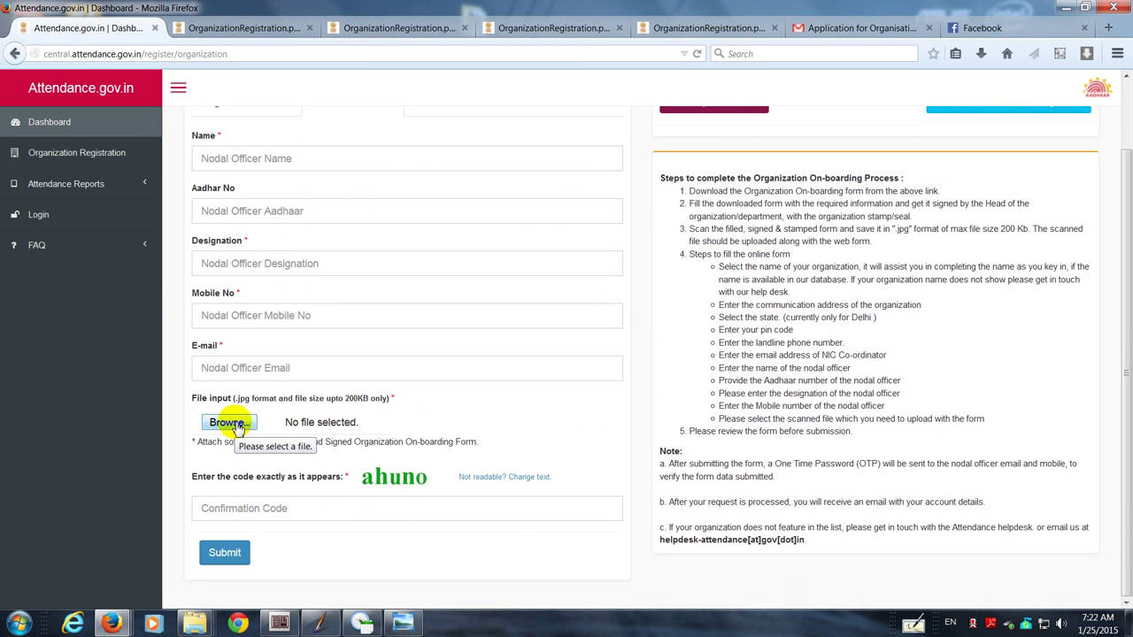
{"action": "scroll", "coordinate": [958, 189], "scroll_direction": "up", "scroll_amount": 2}
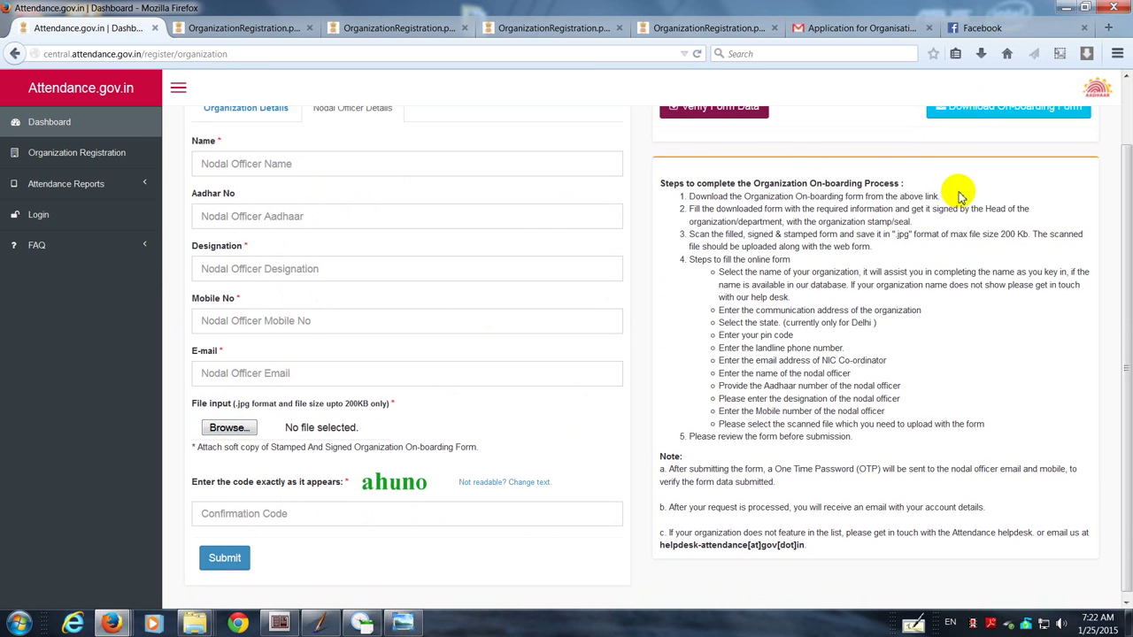
{"action": "scroll", "coordinate": [437, 444], "scroll_direction": "down", "scroll_amount": 2}
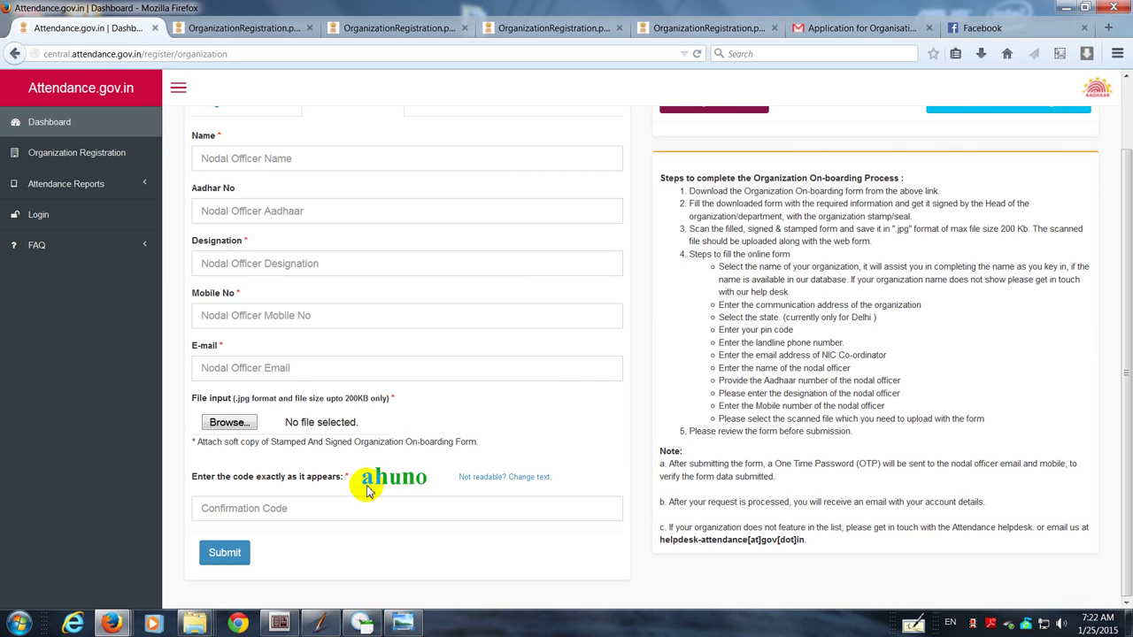
{"action": "left_click", "coordinate": [530, 479]}
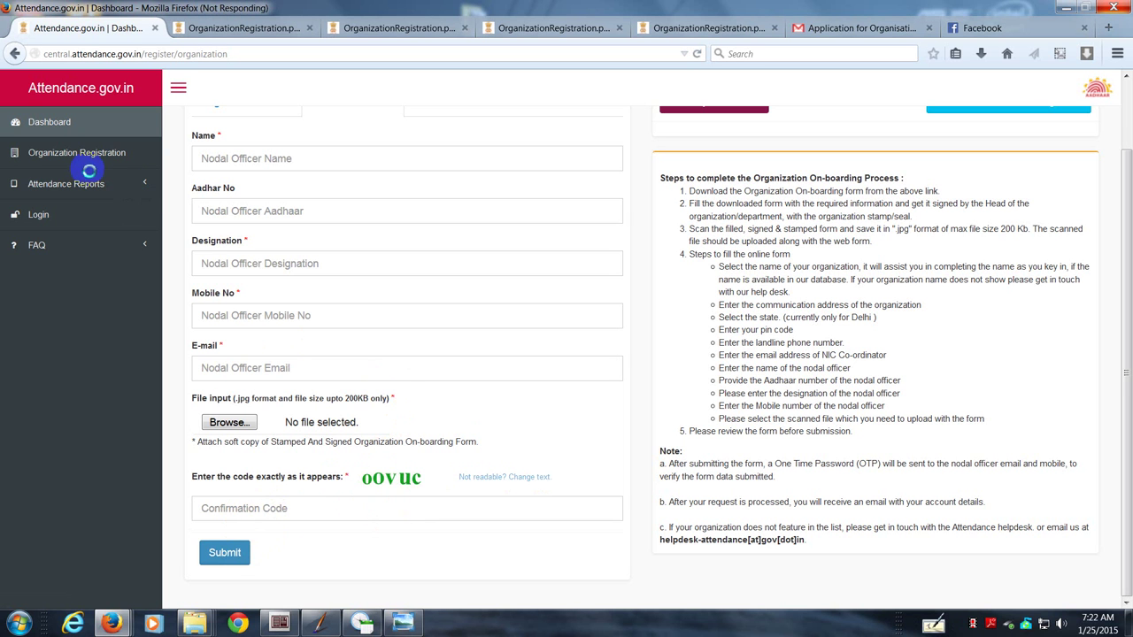
{"action": "scroll", "coordinate": [88, 177], "scroll_direction": "up", "scroll_amount": 2}
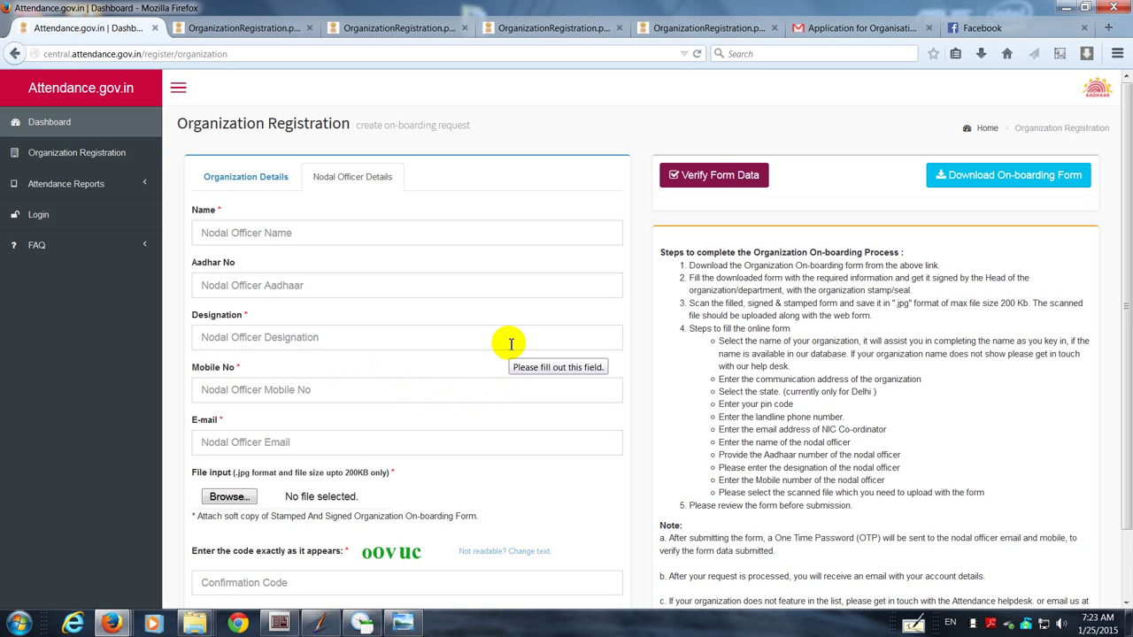
{"action": "left_click", "coordinate": [131, 155]}
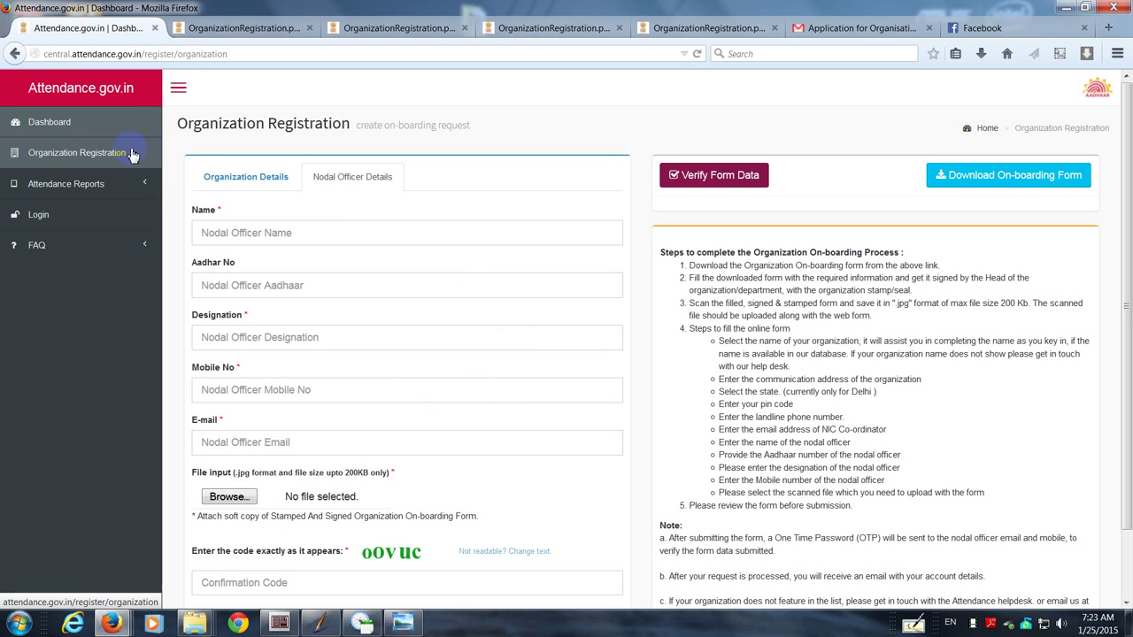
{"action": "left_click", "coordinate": [119, 165]}
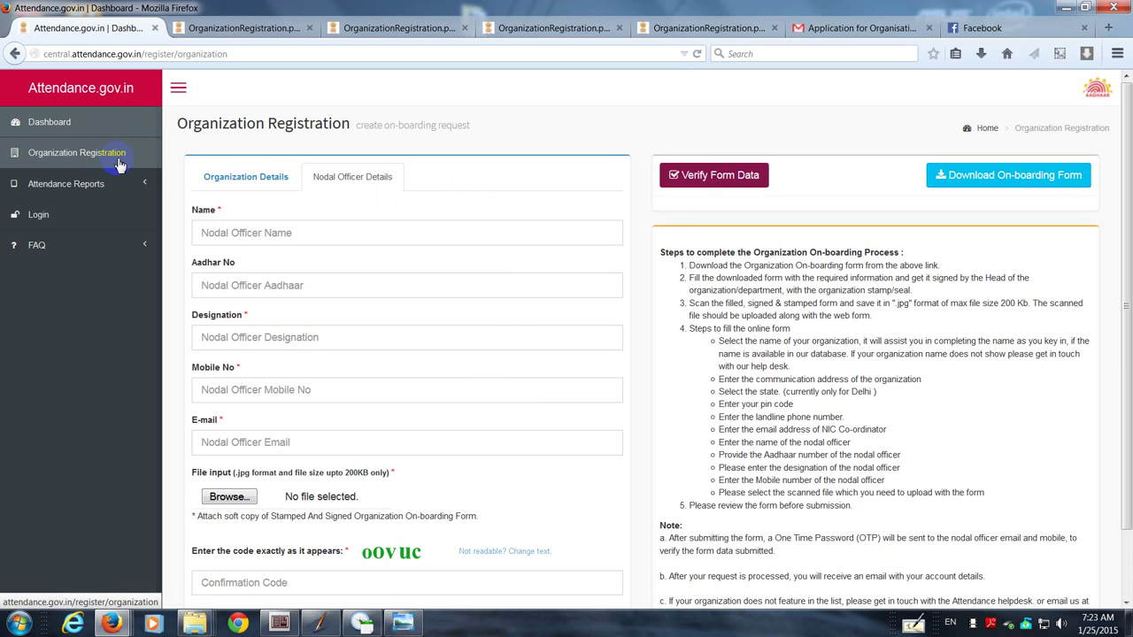